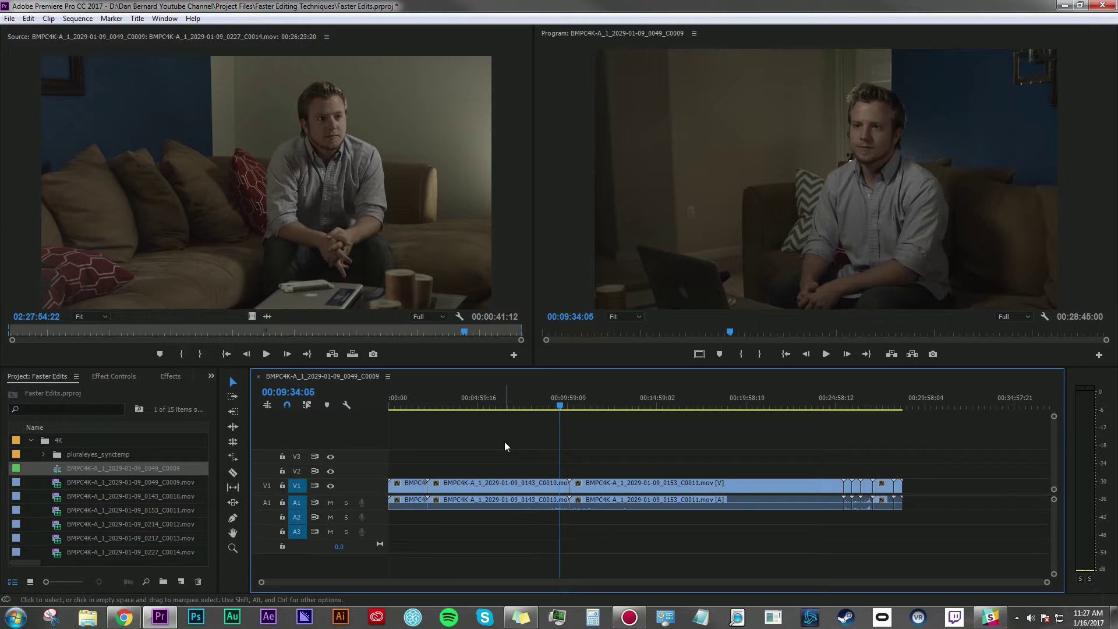
- Make the Laptop-Full sequence active and scrub its ruler to the typing shot
{"action": "left_click", "coordinate": [539, 399]}
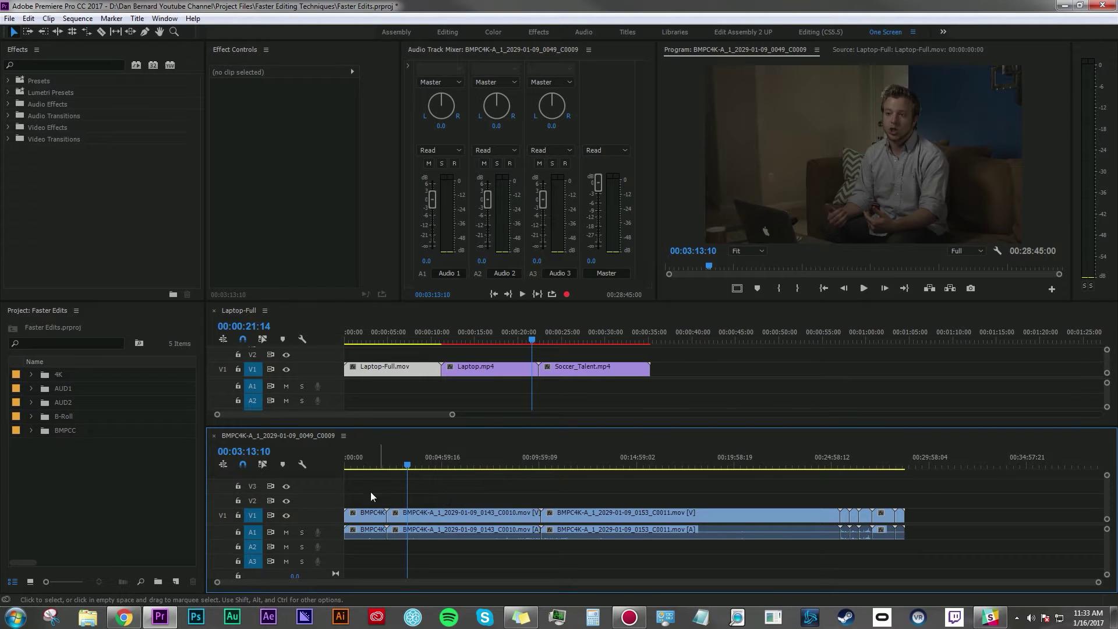
{"action": "left_click", "coordinate": [399, 391]}
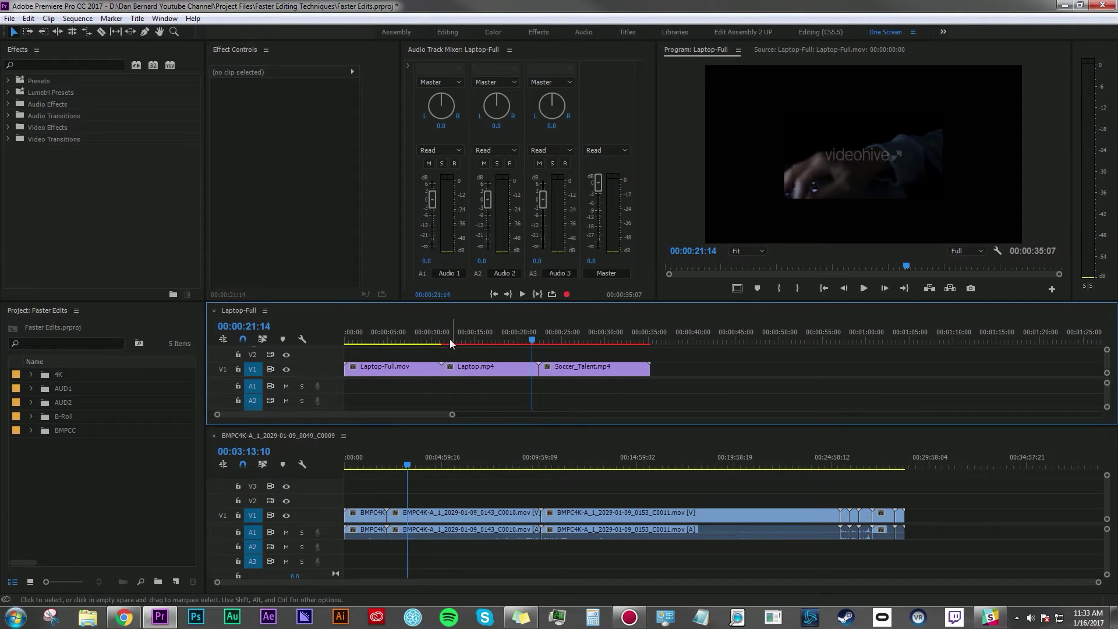
{"action": "left_click", "coordinate": [420, 339]}
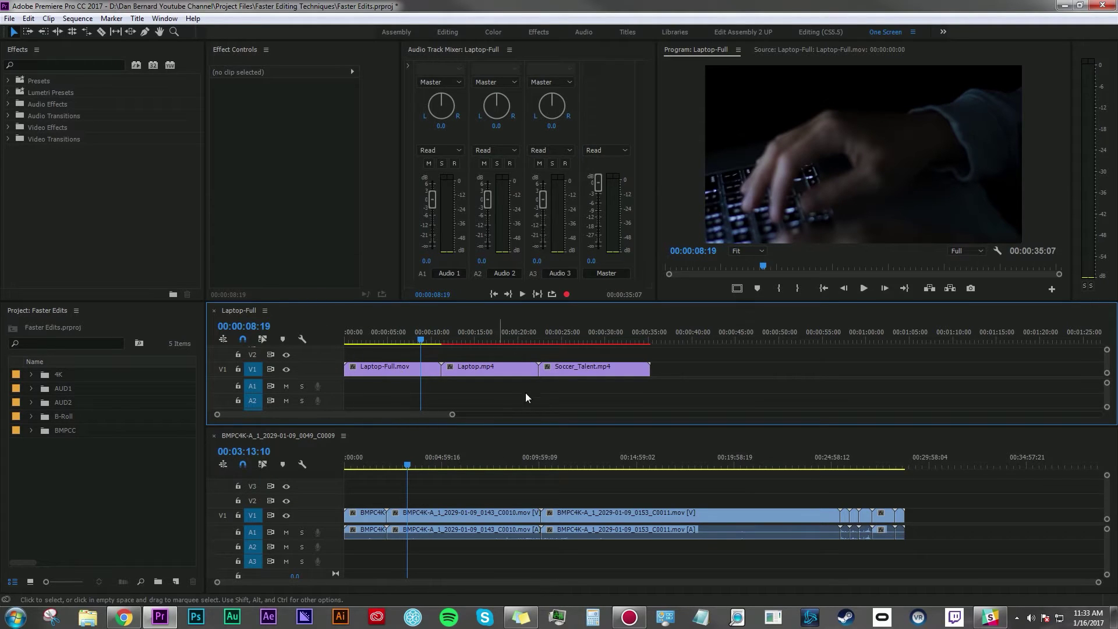
- Add the interview clips into the Laptop-Full sequence and rename it RAW
{"action": "mouse_move", "coordinate": [753, 516]}
{"action": "left_mouse_down"}
{"action": "mouse_move", "coordinate": [912, 378]}
{"action": "mouse_move", "coordinate": [556, 400]}
{"action": "left_mouse_up"}
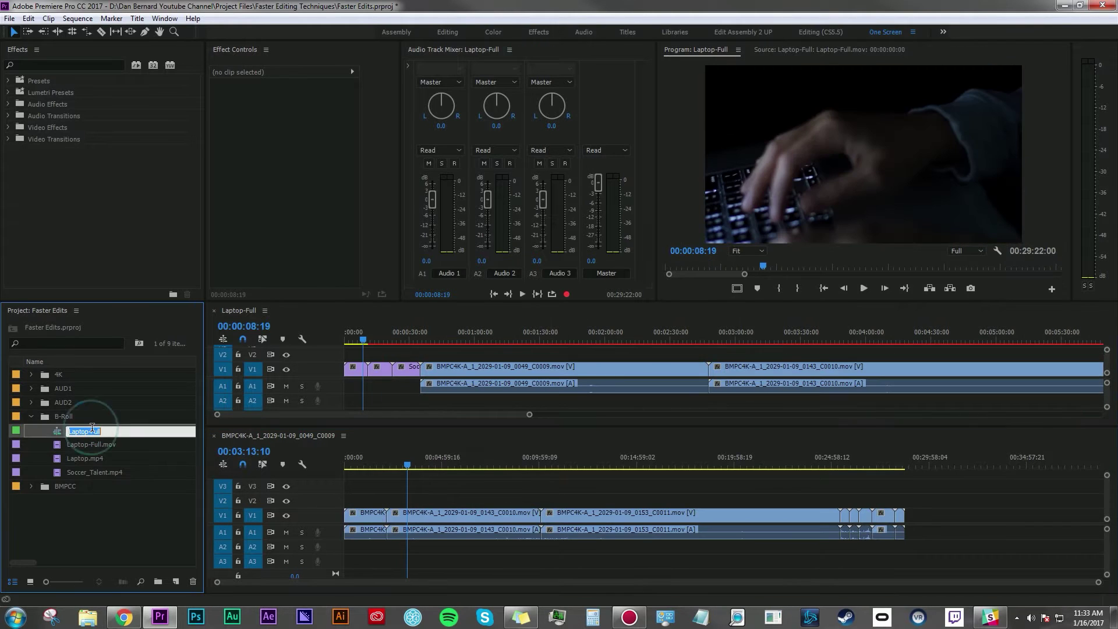
{"action": "type", "text": "RAW"}
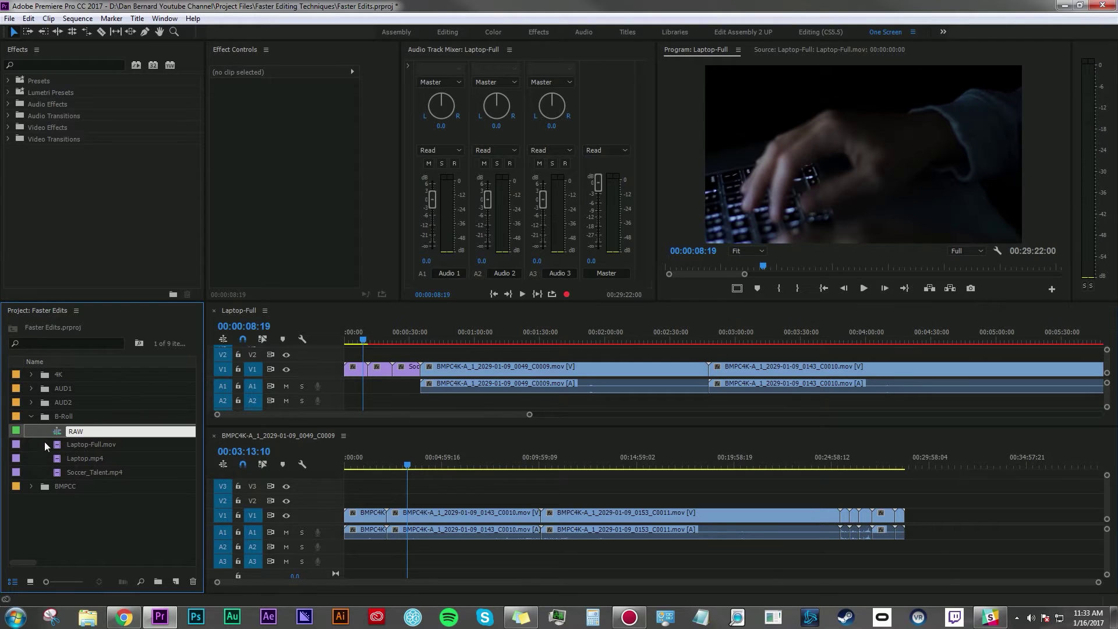
{"action": "key", "text": "Return"}
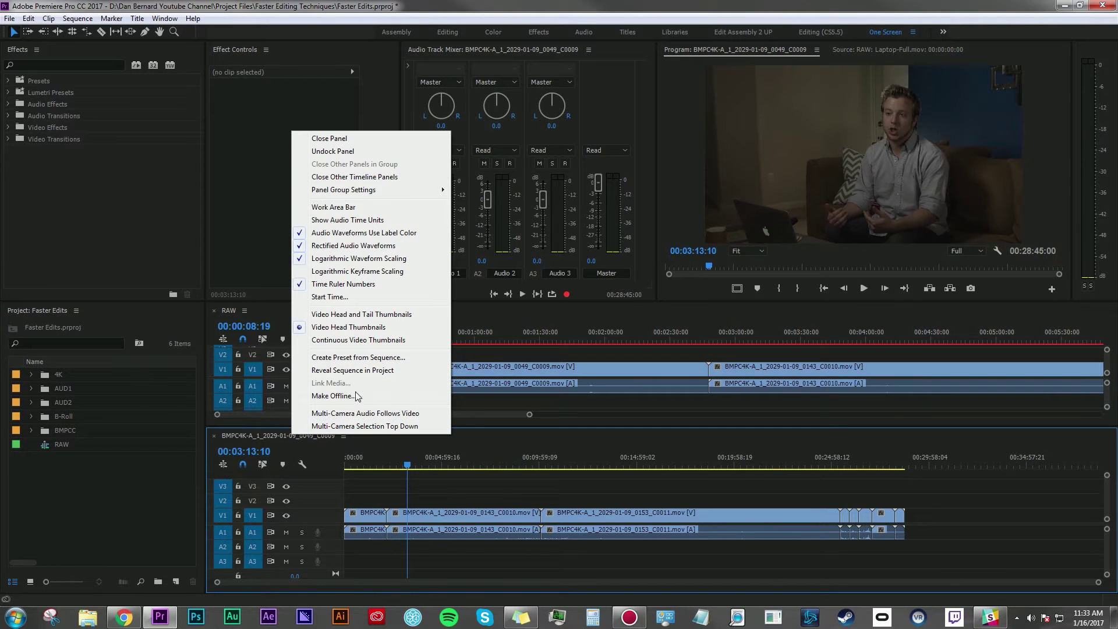
- Reveal the interview sequence in the project and rename it EDIT
{"action": "left_click", "coordinate": [379, 370]}
{"action": "double_click", "coordinate": [87, 402]}
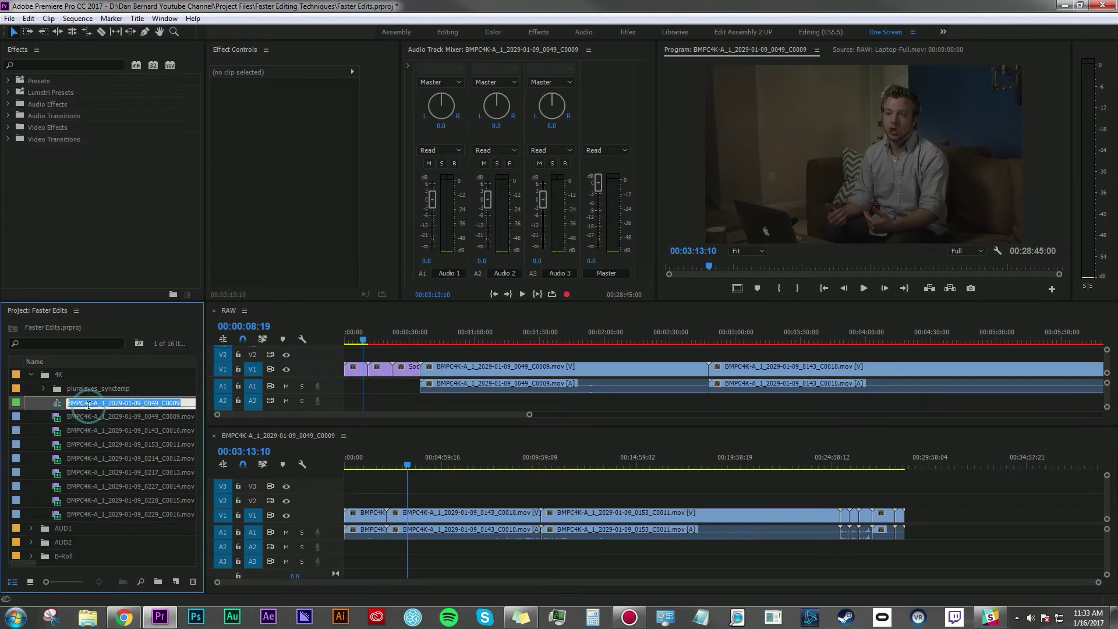
{"action": "type", "text": "EDIT"}
{"action": "key", "text": "Return"}
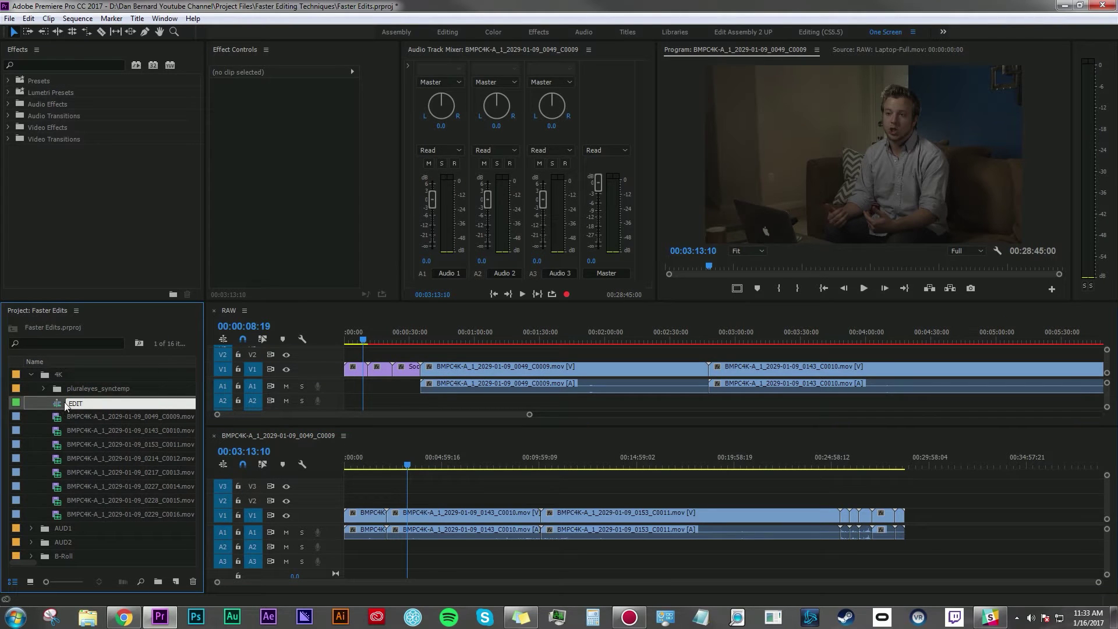
- Preview a later moment in RAW, then make the EDIT sequence active
{"action": "left_click", "coordinate": [324, 323]}
{"action": "left_click_drag", "start_coordinate": [358, 332], "coordinate": [712, 332]}
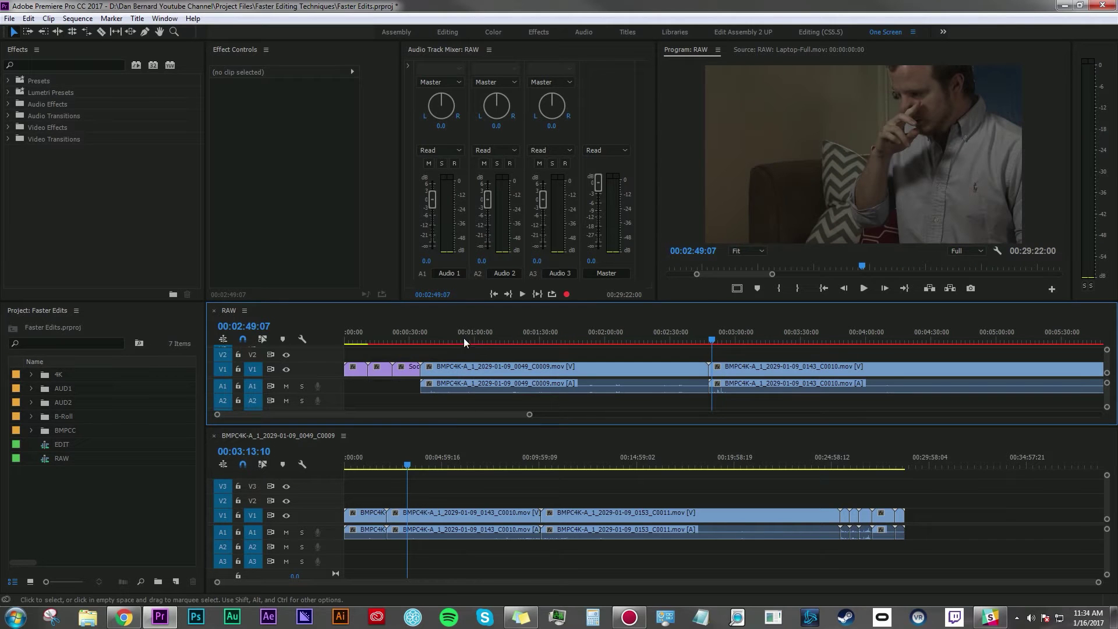
{"action": "left_click", "coordinate": [830, 520]}
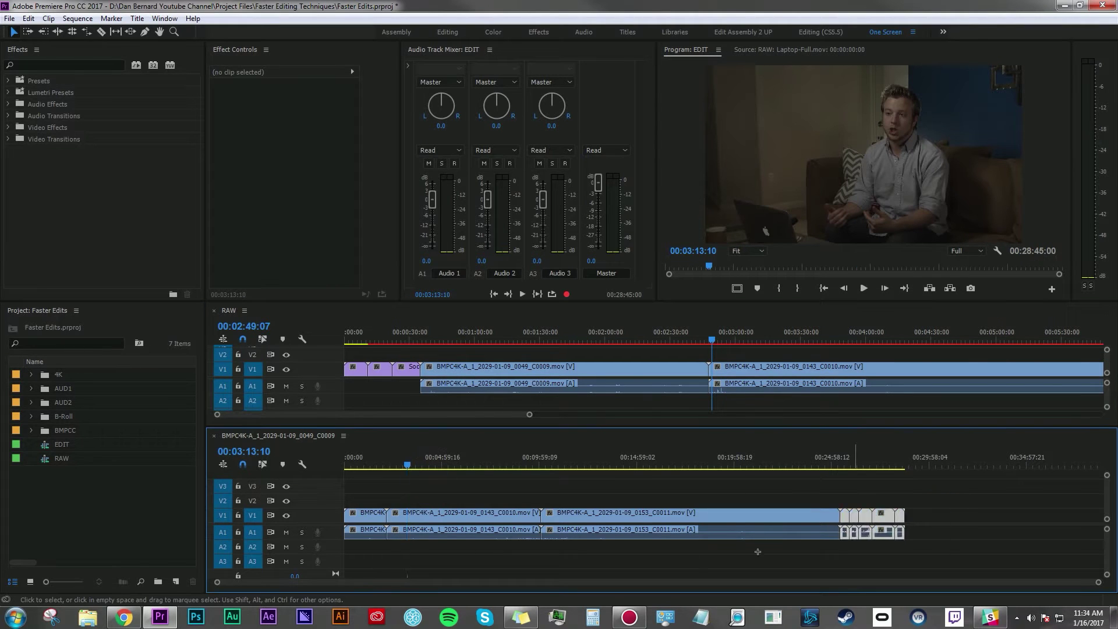
- Delete every clip from the EDIT sequence and return its playhead to the start
{"action": "left_click_drag", "start_coordinate": [966, 475], "coordinate": [357, 558]}
{"action": "key", "text": "Delete"}
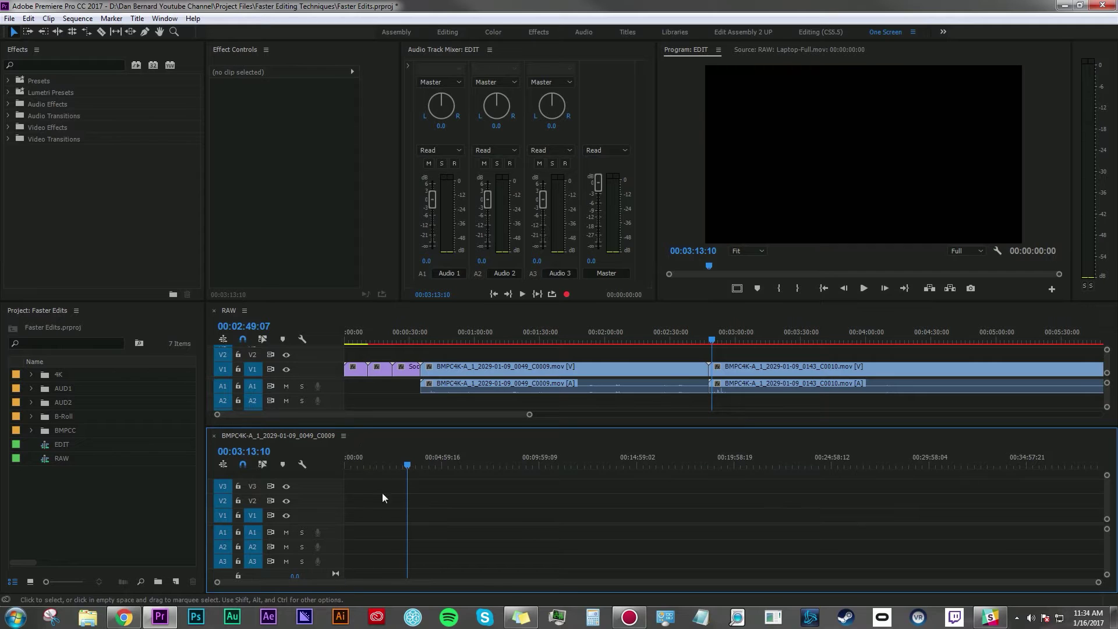
{"action": "key", "text": "Home"}
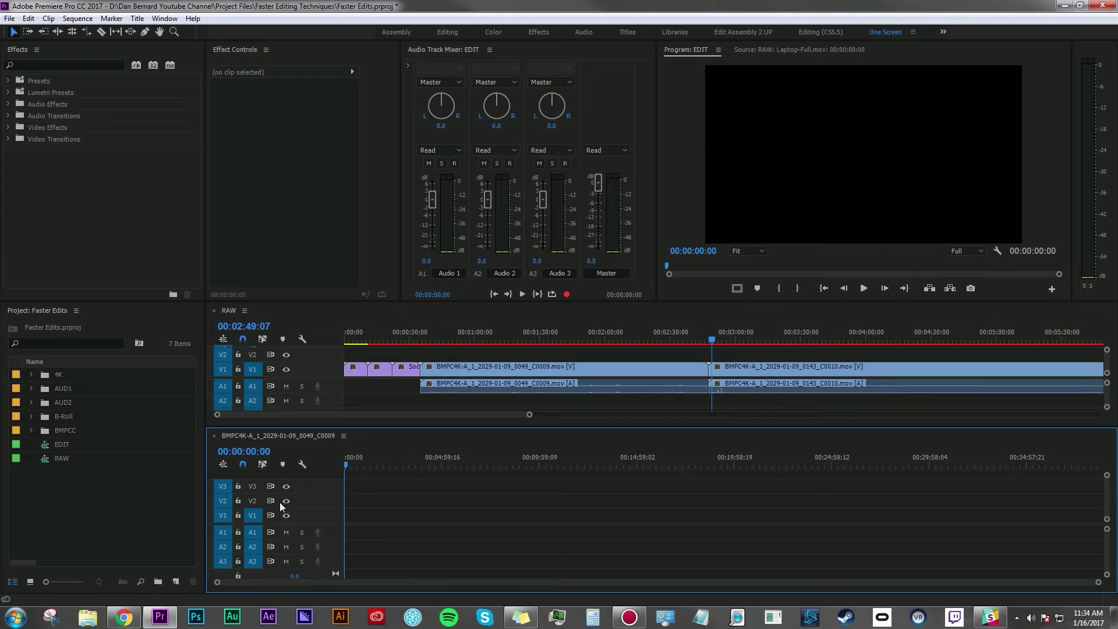
- Razor a usable shot out of RAW with Ctrl+K and move it to the start of EDIT
{"action": "left_click", "coordinate": [595, 334]}
{"action": "key", "text": "ctrl+k"}
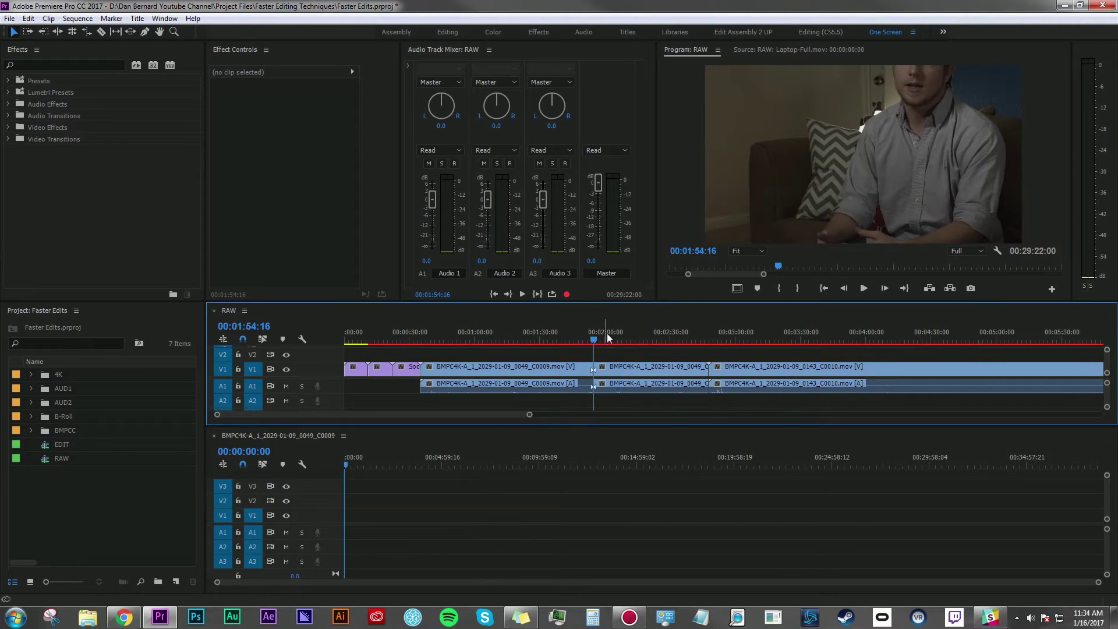
{"action": "left_click", "coordinate": [627, 332]}
{"action": "key", "text": "ctrl+k"}
{"action": "mouse_move", "coordinate": [612, 368]}
{"action": "left_mouse_down"}
{"action": "mouse_move", "coordinate": [441, 508]}
{"action": "mouse_move", "coordinate": [347, 516]}
{"action": "left_mouse_up"}
- Cut RAW again at 00:03:29:11 and place the short piece after the first in EDIT
{"action": "left_click", "coordinate": [776, 331]}
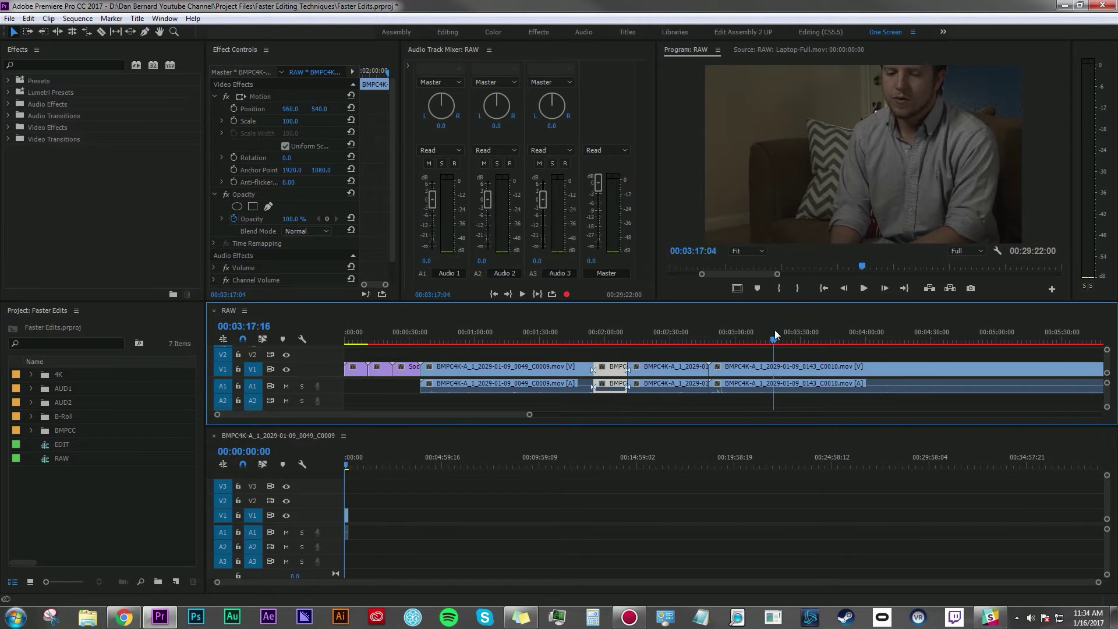
{"action": "key", "text": "ctrl+k"}
{"action": "mouse_move", "coordinate": [786, 367]}
{"action": "left_mouse_down"}
{"action": "mouse_move", "coordinate": [383, 548]}
{"action": "mouse_move", "coordinate": [350, 520]}
{"action": "left_mouse_up"}
- Check the end of the EDIT clips and move back onto the first clip
{"action": "left_click", "coordinate": [357, 460]}
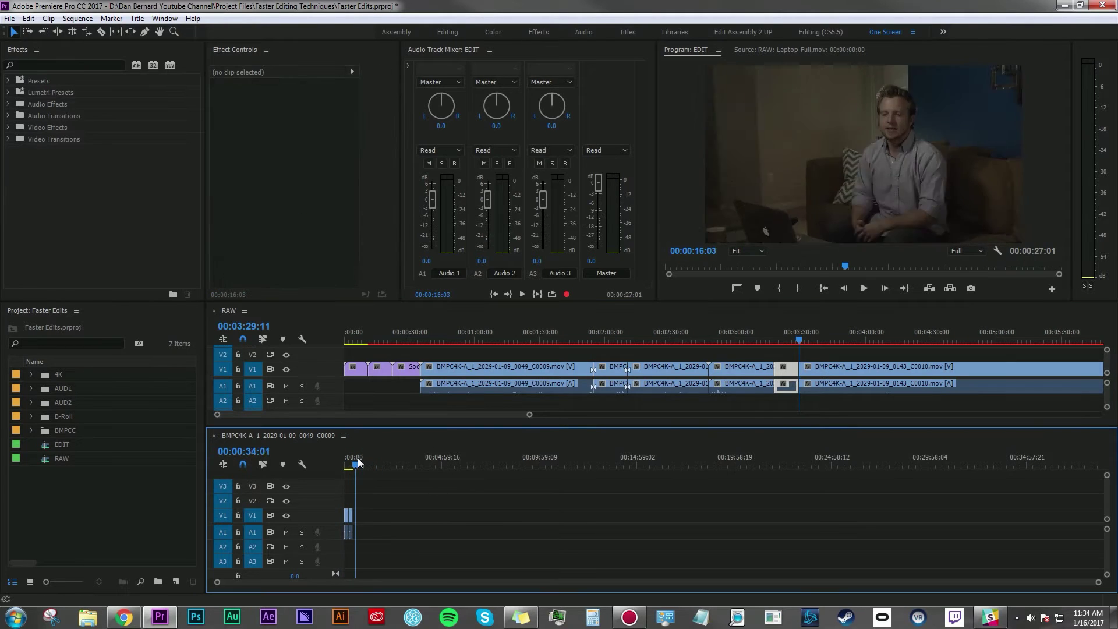
{"action": "left_click_drag", "start_coordinate": [357, 461], "coordinate": [359, 461]}
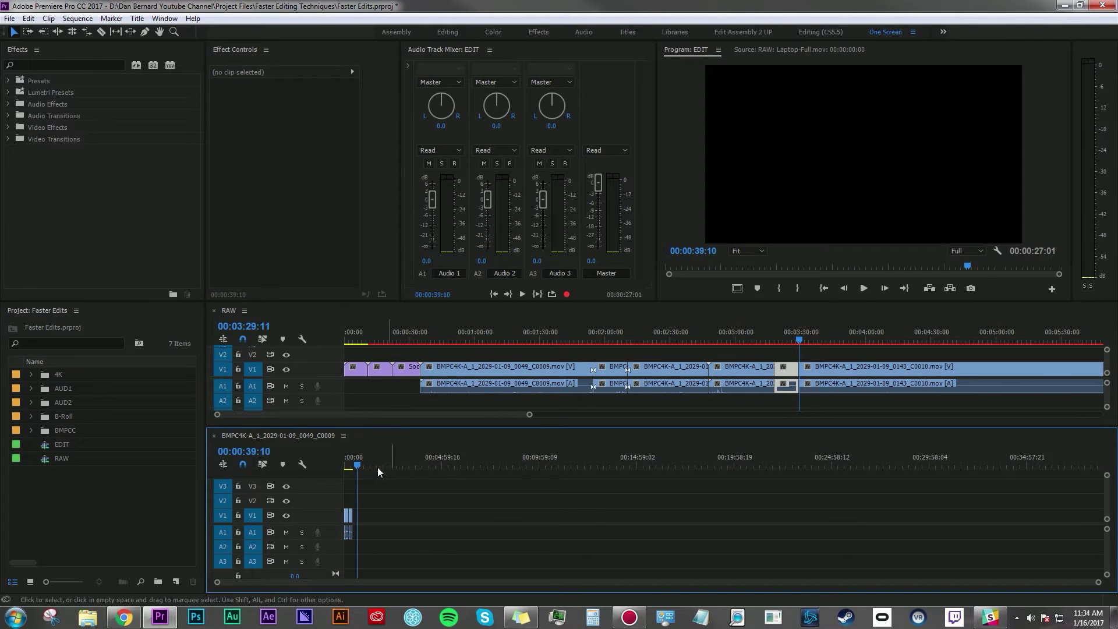
{"action": "left_click", "coordinate": [347, 463]}
- Find Horizontal Flip in the Effects search and apply it to the first EDIT clip
{"action": "left_click", "coordinate": [70, 67]}
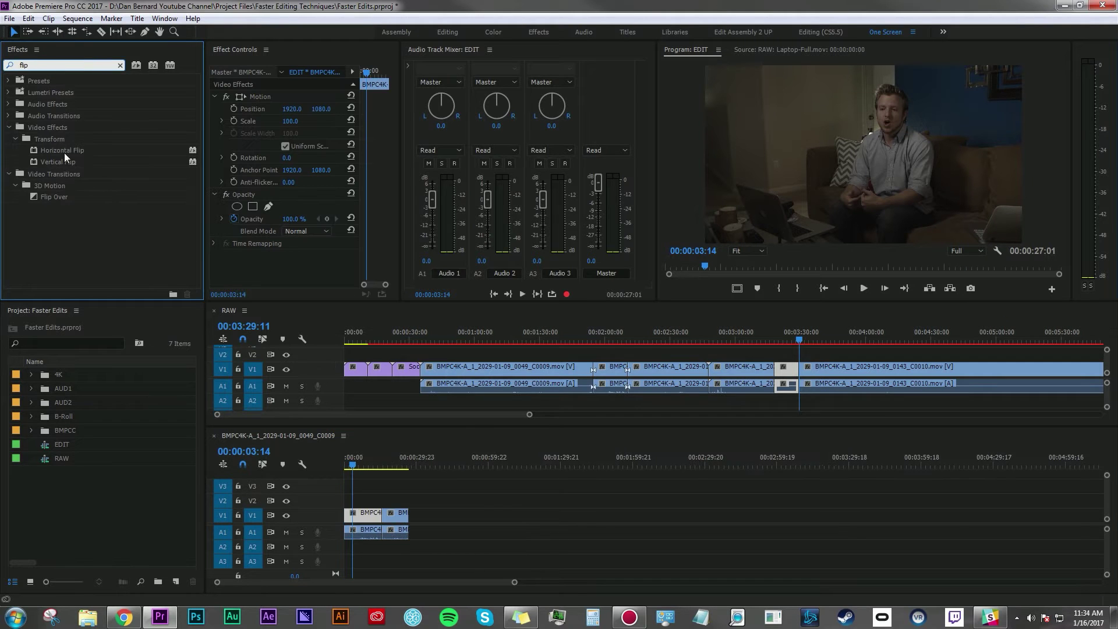
{"action": "left_click_drag", "start_coordinate": [63, 152], "coordinate": [356, 510]}
- Collapse Motion and Opacity, expand Horizontal Flip in Effect Controls, and save the project
{"action": "left_click", "coordinate": [213, 256]}
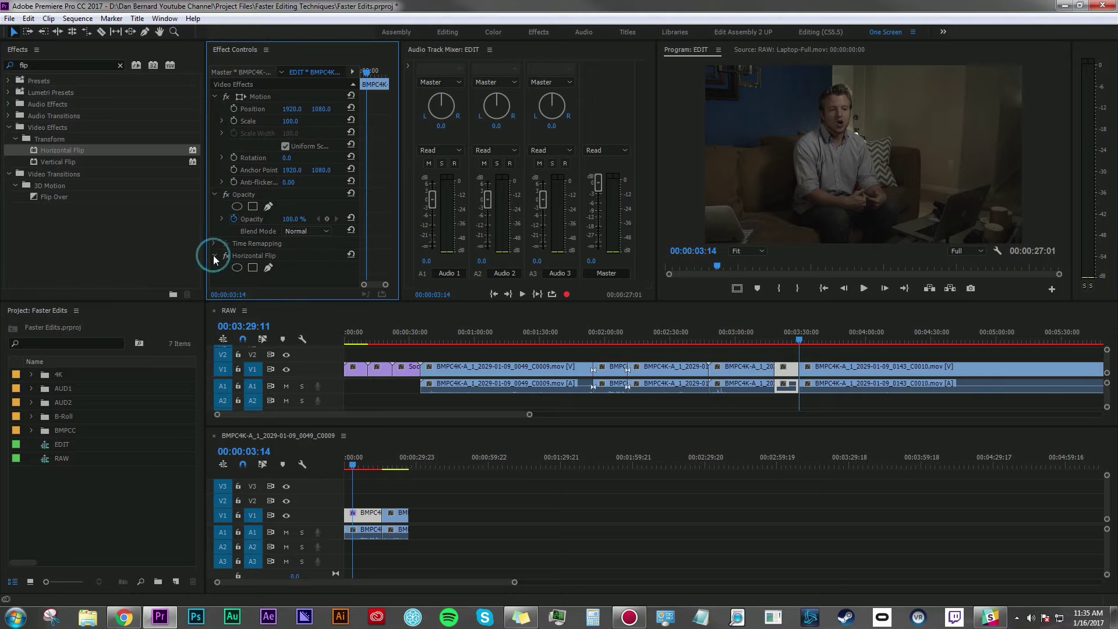
{"action": "left_click", "coordinate": [213, 97]}
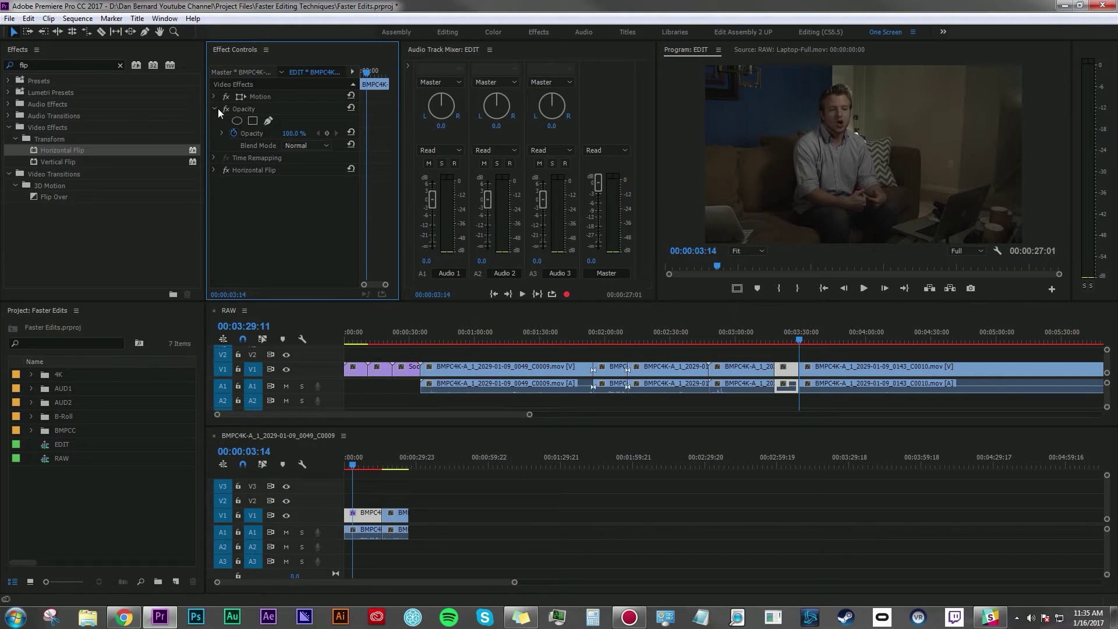
{"action": "left_click", "coordinate": [215, 107]}
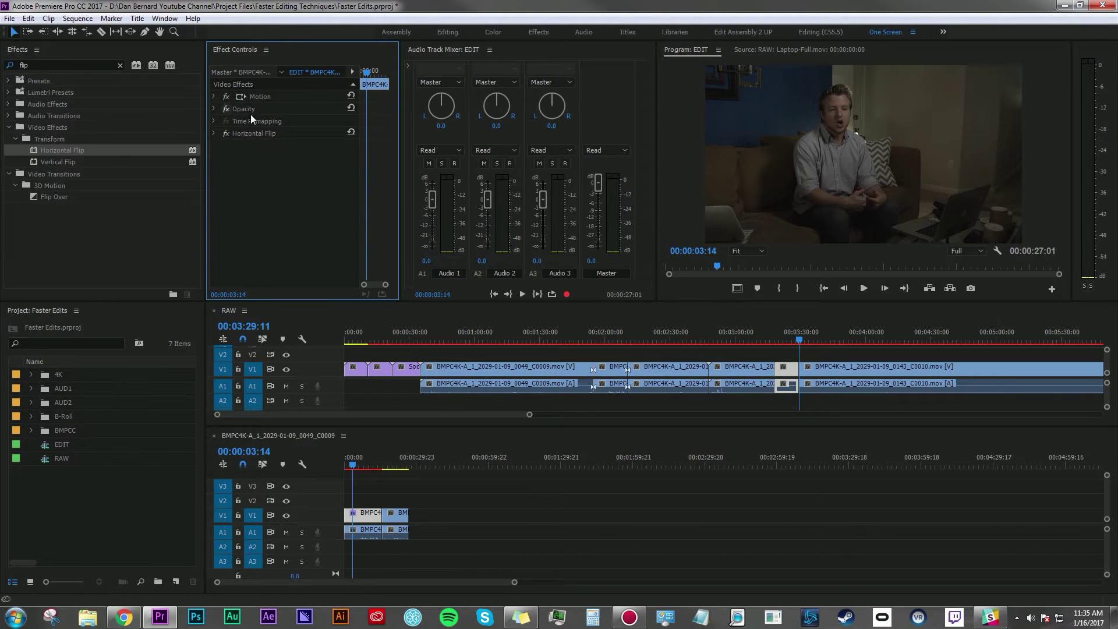
{"action": "left_click", "coordinate": [214, 133]}
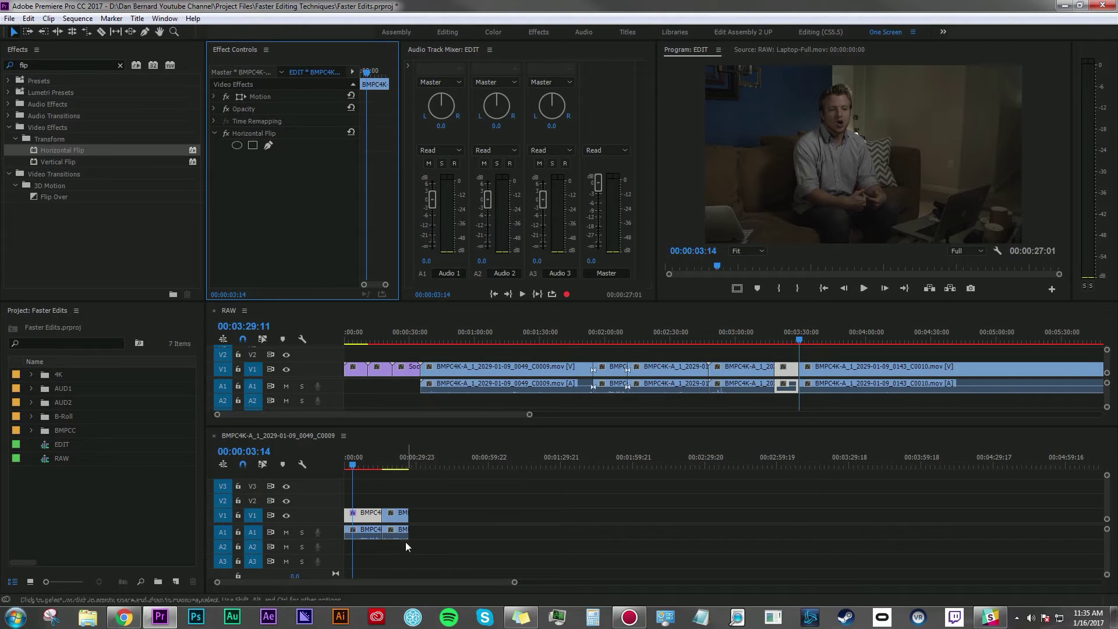
{"action": "key", "text": "ctrl+s"}
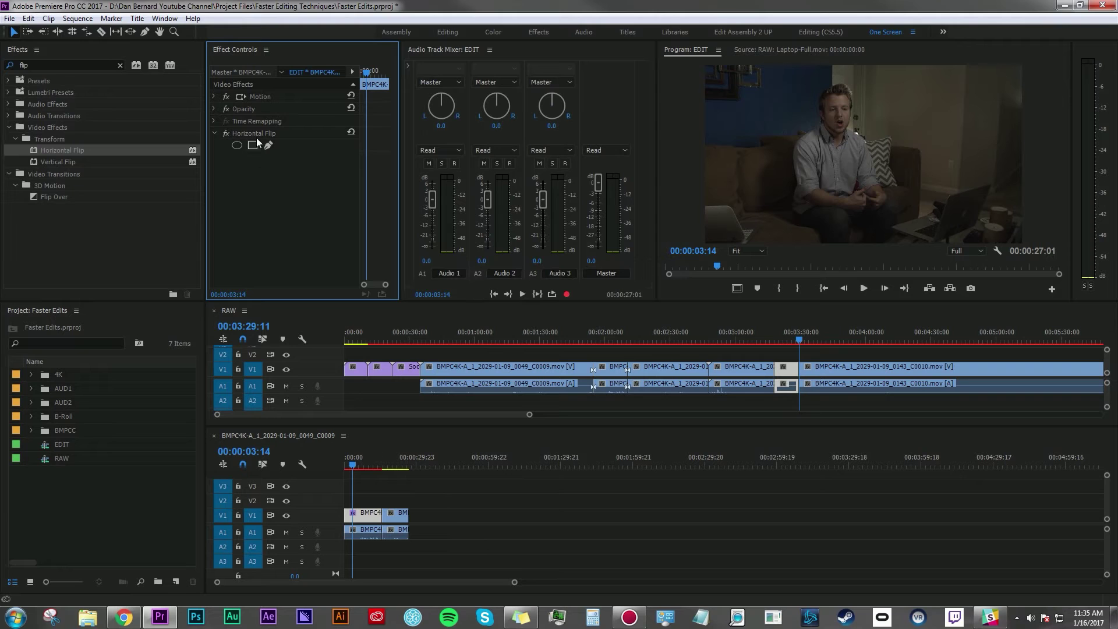
- Turn the Horizontal Flip off again, deselect the clip and focus the audio track mixer
{"action": "left_click", "coordinate": [226, 133]}
{"action": "left_click", "coordinate": [437, 494]}
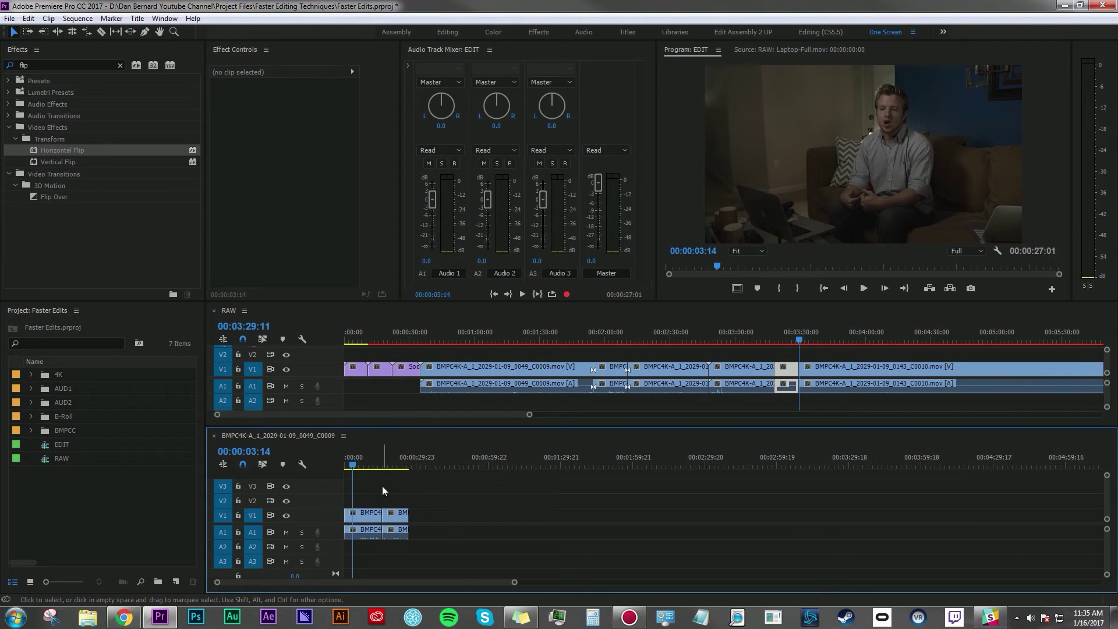
{"action": "left_click", "coordinate": [612, 109]}
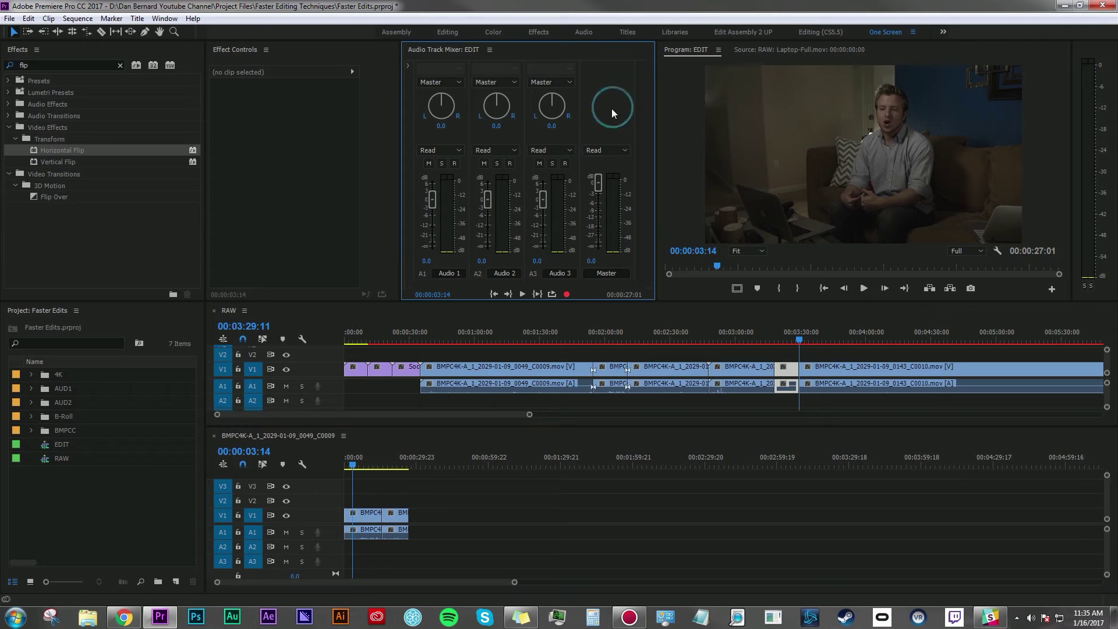
- Show the mixer's per-track effect slots and browse the audio effect list without adding one
{"action": "left_click", "coordinate": [409, 69]}
{"action": "left_click", "coordinate": [460, 105]}
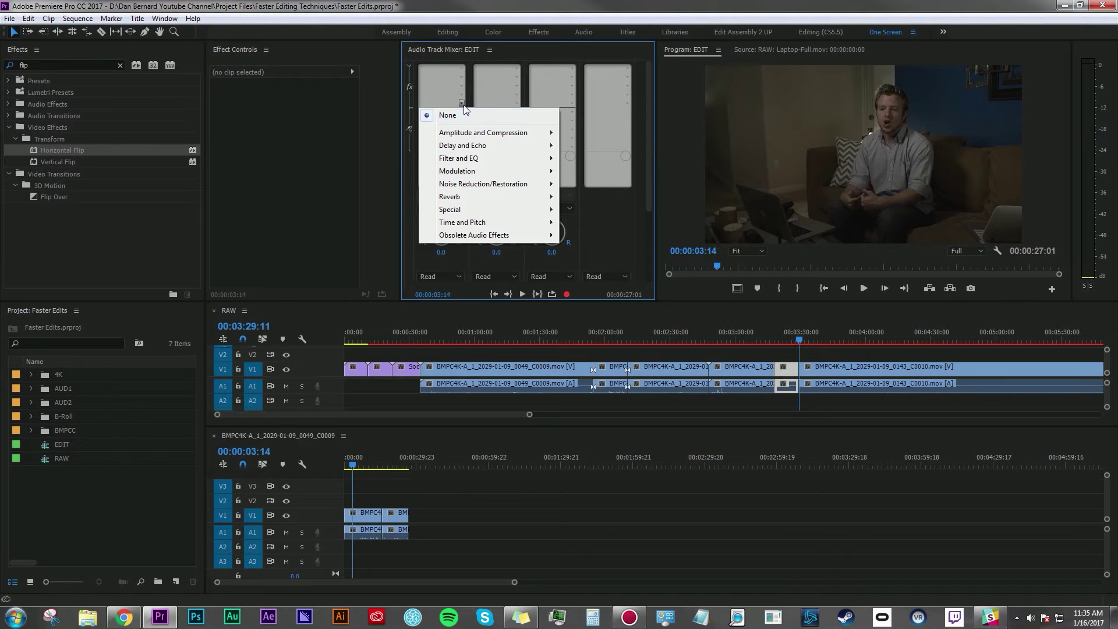
{"action": "left_click", "coordinate": [636, 242]}
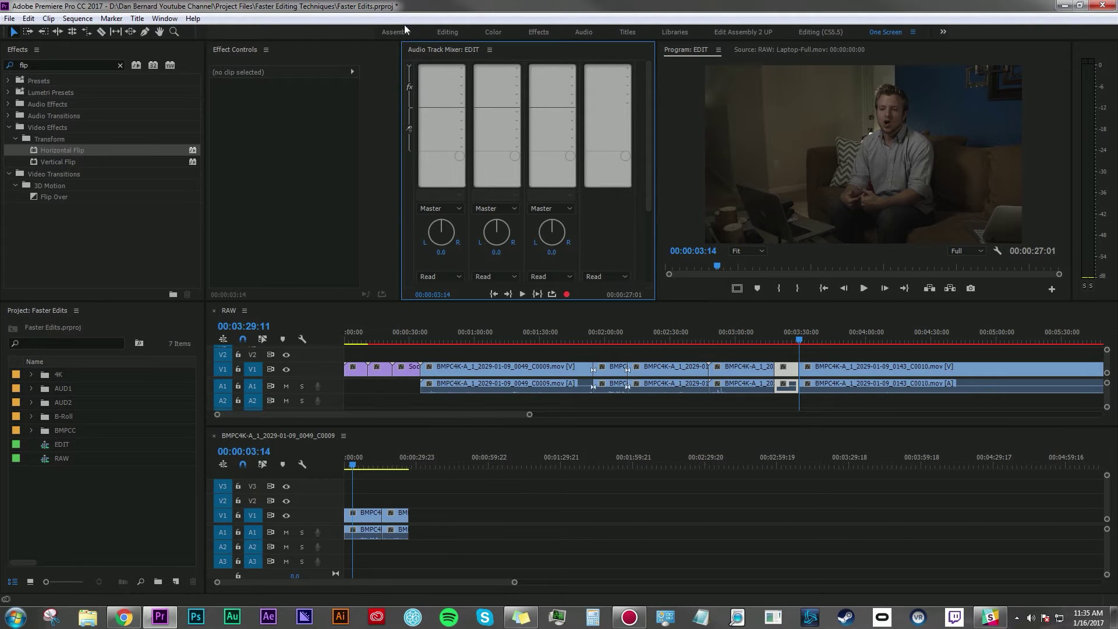
- Glance at the Help menu, then head to the Edit menu for keyboard shortcut settings
{"action": "left_click", "coordinate": [193, 18]}
{"action": "left_click", "coordinate": [622, 532]}
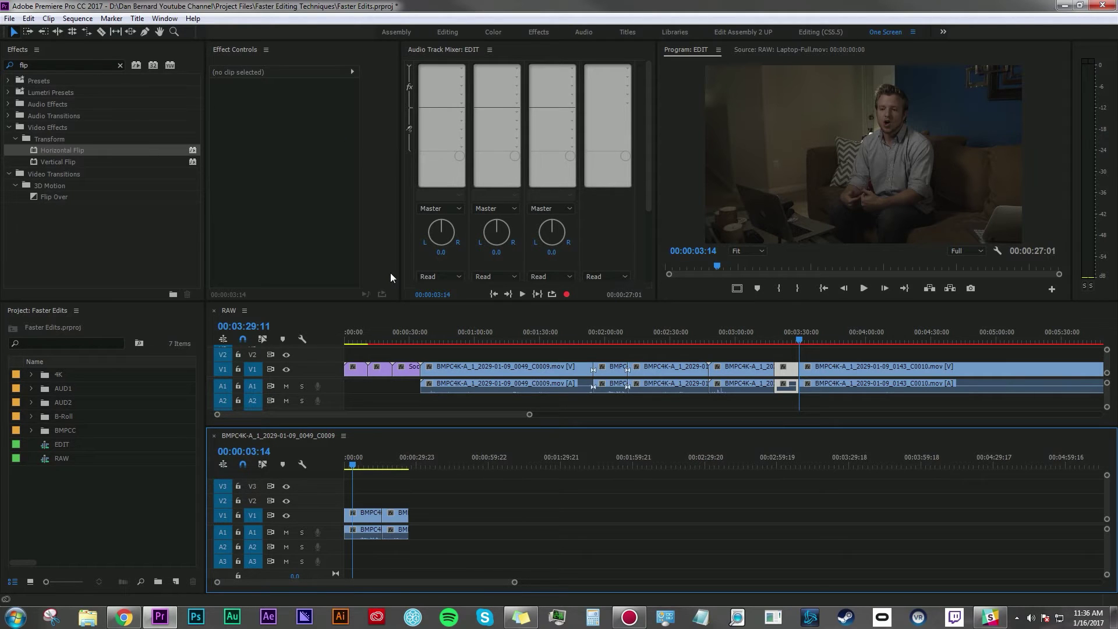
{"action": "left_click", "coordinate": [29, 19]}
{"action": "left_click", "coordinate": [29, 19]}
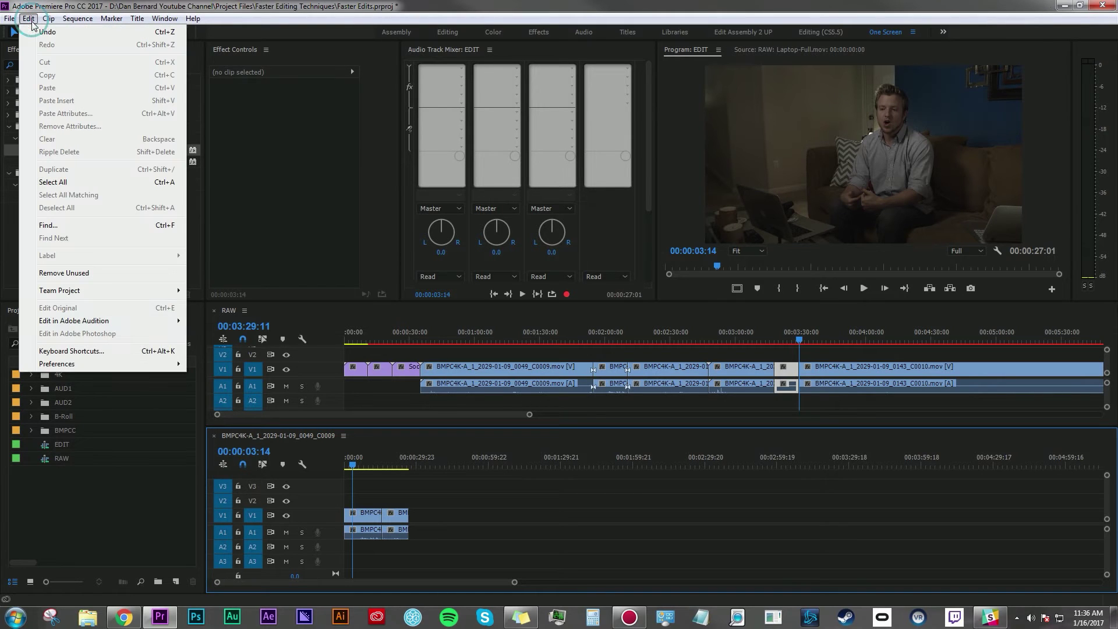
{"action": "left_click", "coordinate": [110, 353]}
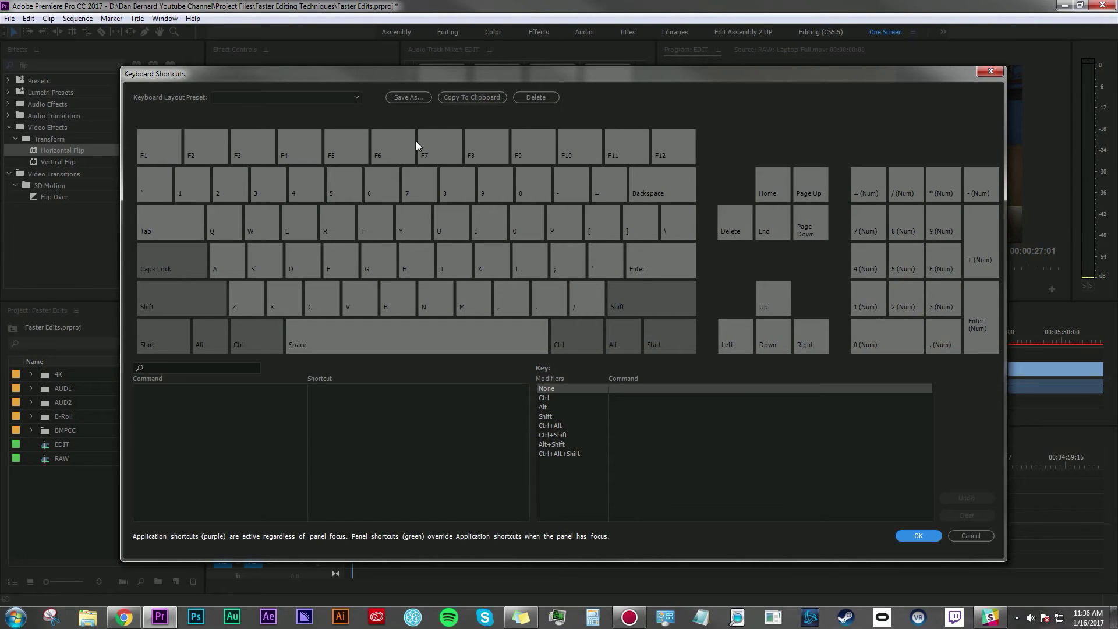
{"action": "left_click", "coordinate": [356, 97]}
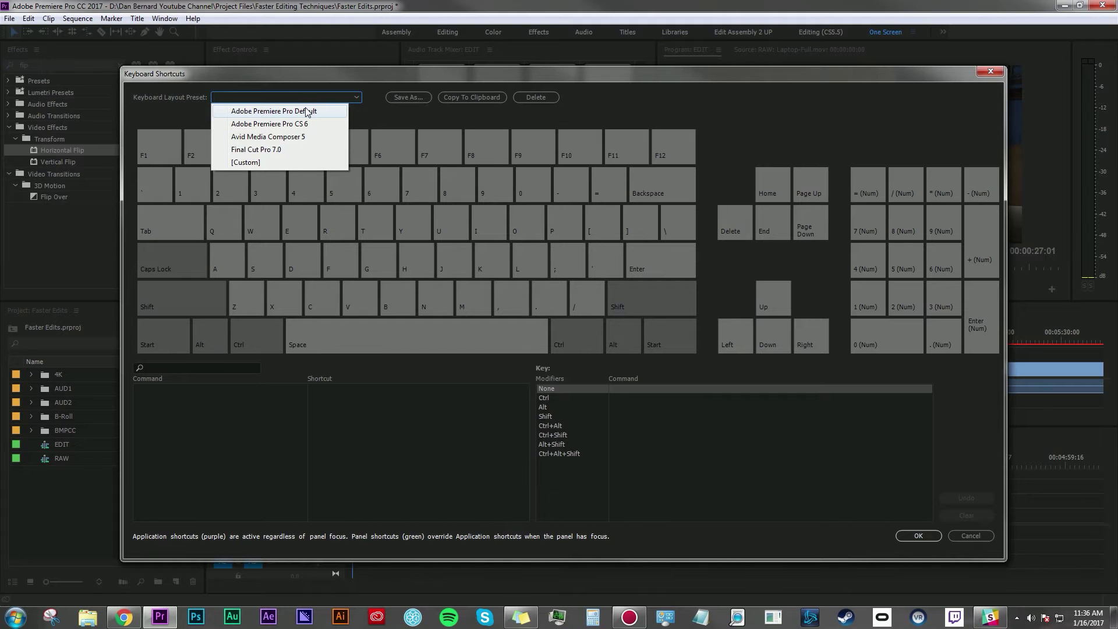
{"action": "left_click", "coordinate": [274, 111]}
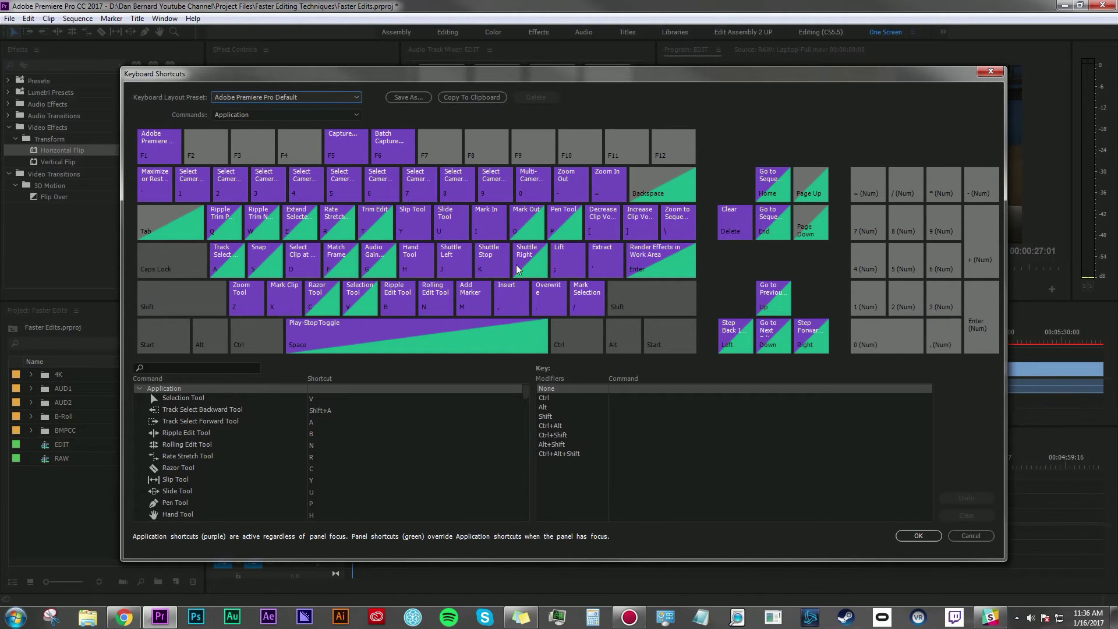
{"action": "left_click", "coordinate": [334, 218]}
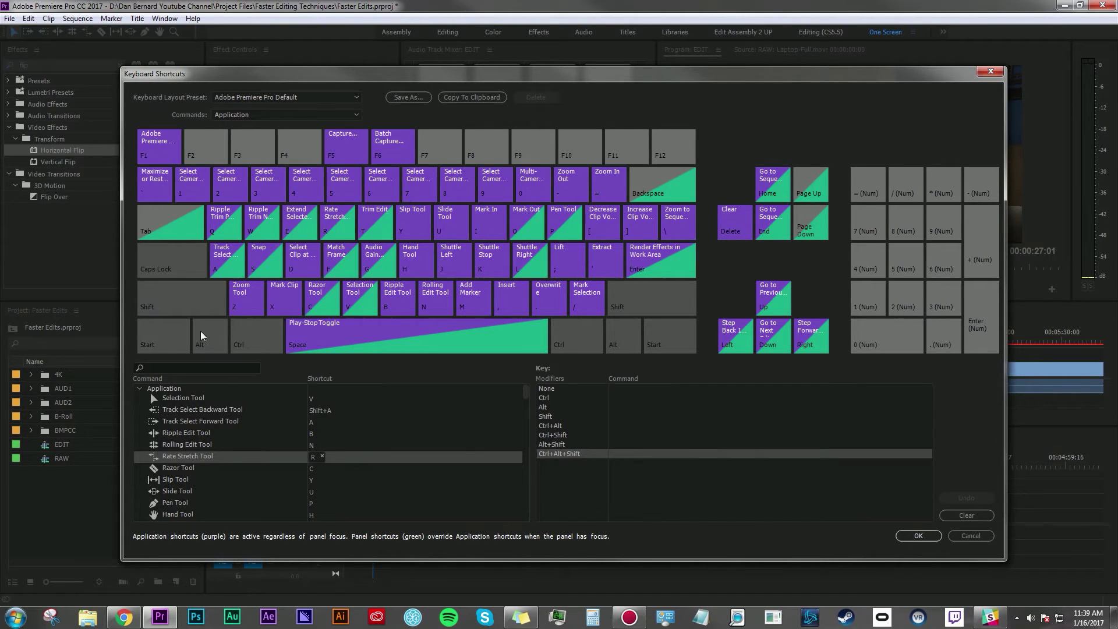
{"action": "left_click", "coordinate": [187, 306]}
{"action": "left_click", "coordinate": [211, 336]}
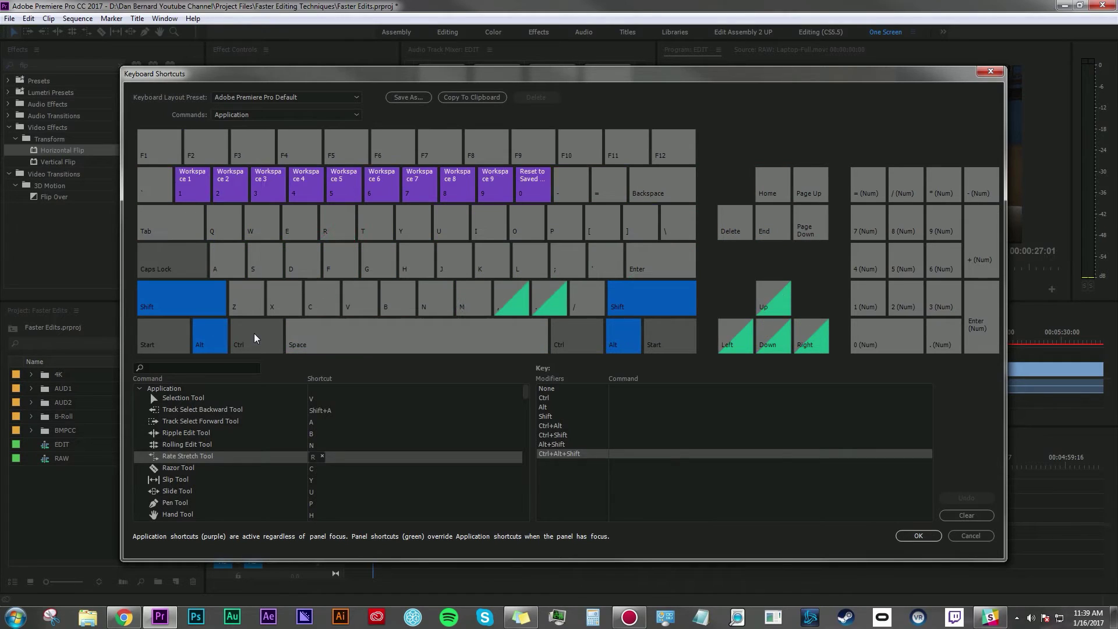
{"action": "left_click", "coordinate": [249, 337]}
{"action": "left_click", "coordinate": [199, 306]}
{"action": "left_click", "coordinate": [210, 337]}
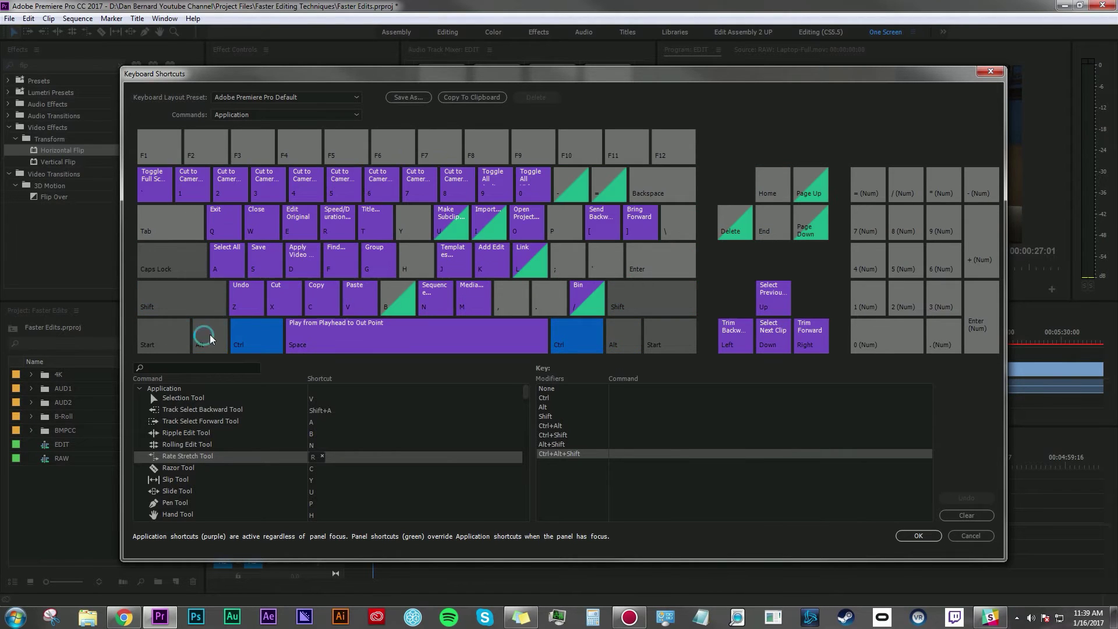
{"action": "left_click", "coordinate": [255, 341]}
{"action": "left_click", "coordinate": [187, 304]}
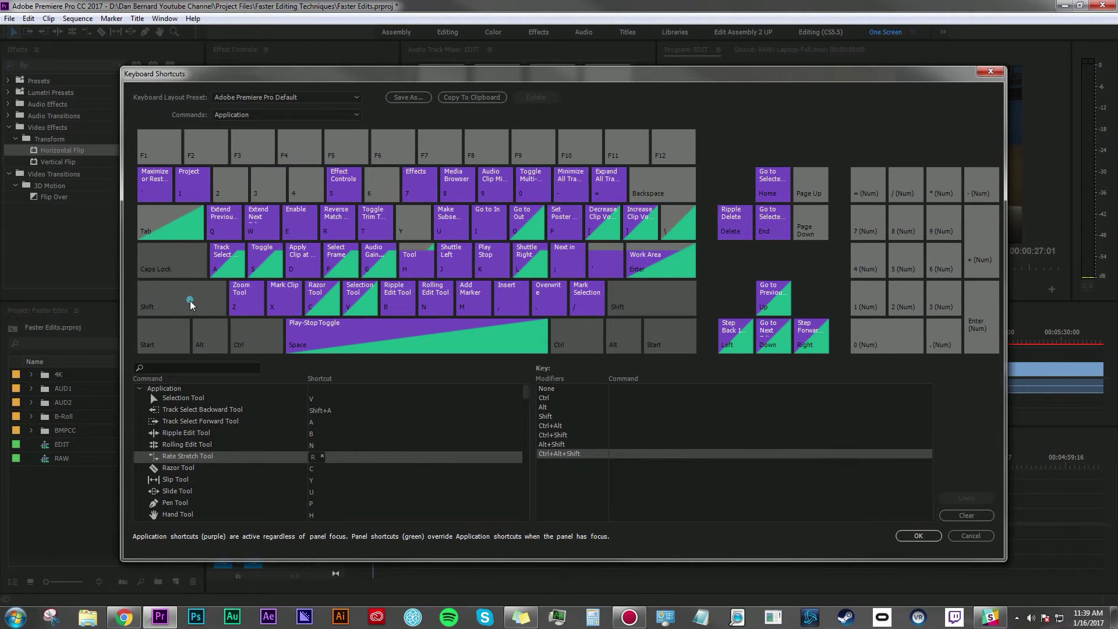
{"action": "left_click", "coordinate": [211, 338]}
{"action": "left_click", "coordinate": [253, 338]}
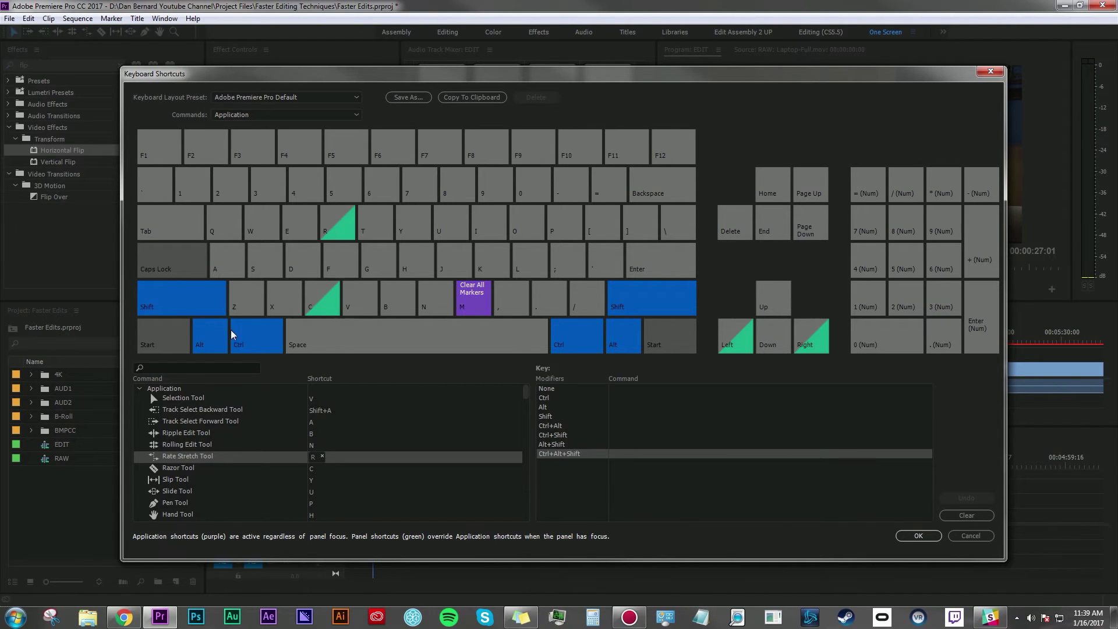
{"action": "left_click", "coordinate": [260, 340]}
{"action": "left_click", "coordinate": [217, 345]}
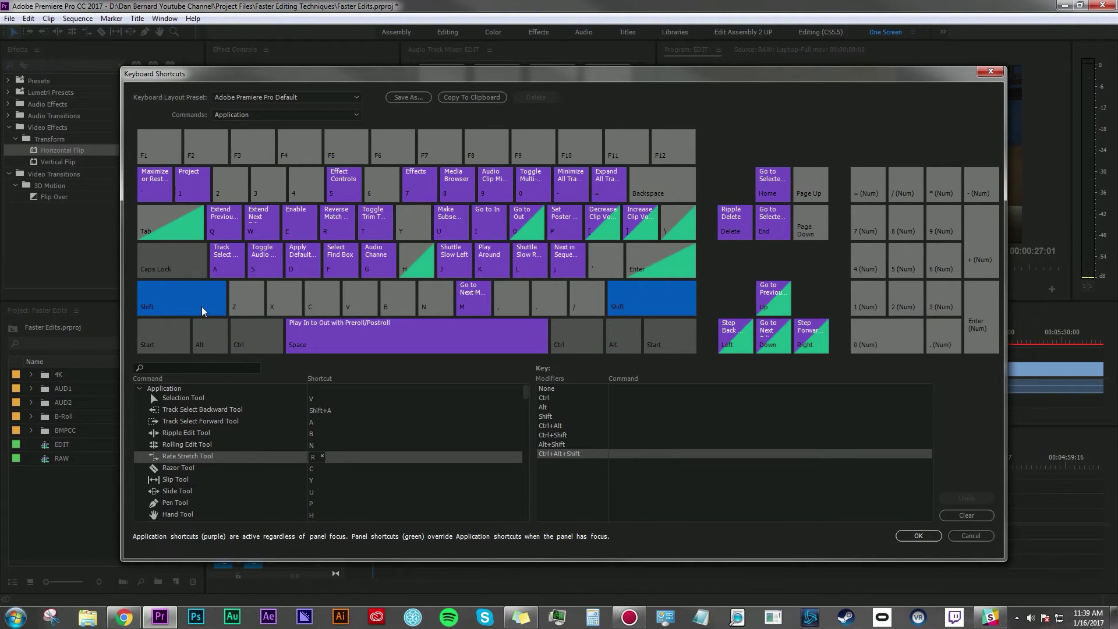
{"action": "left_click", "coordinate": [217, 346]}
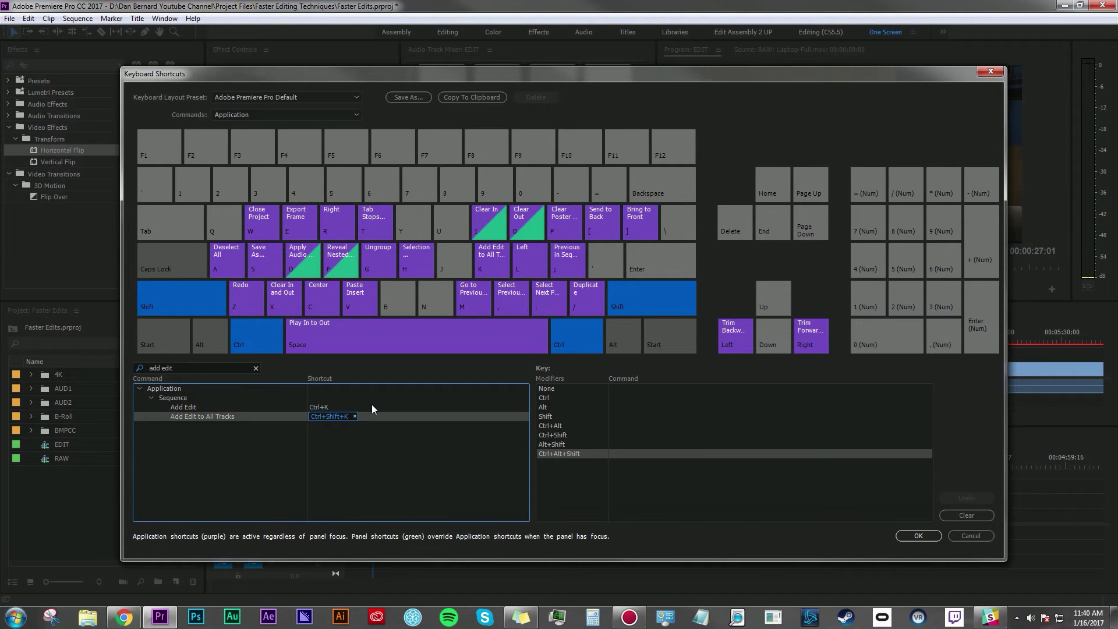
- Map Add Edit to All Tracks to Ctrl+Shift+V and accept the shortcut settings
{"action": "key", "text": "ctrl+shift+v"}
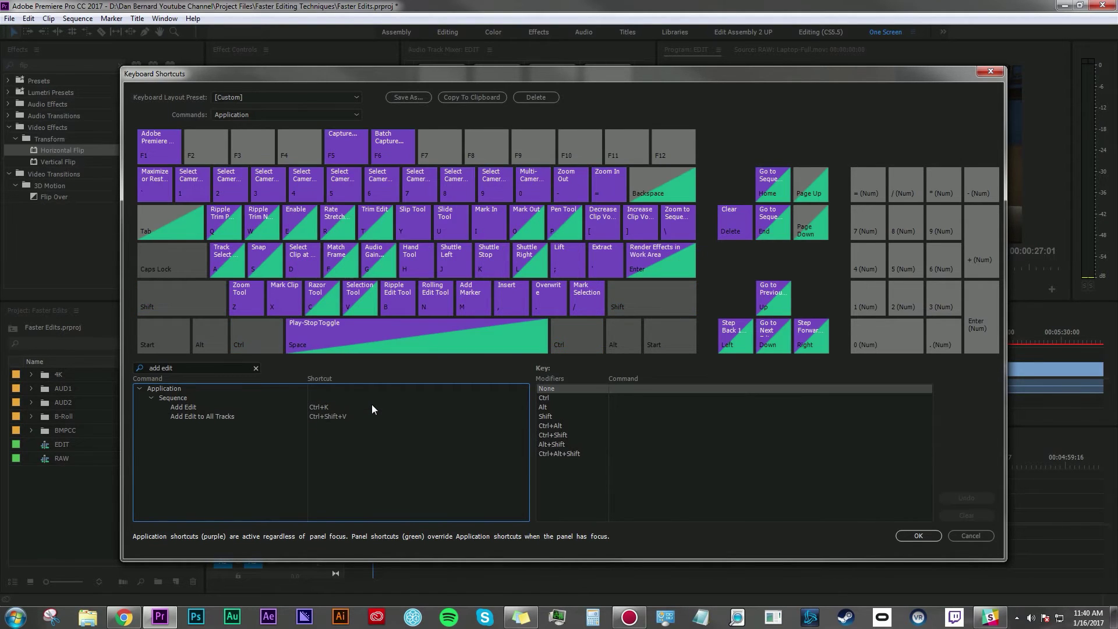
{"action": "left_click", "coordinate": [339, 416]}
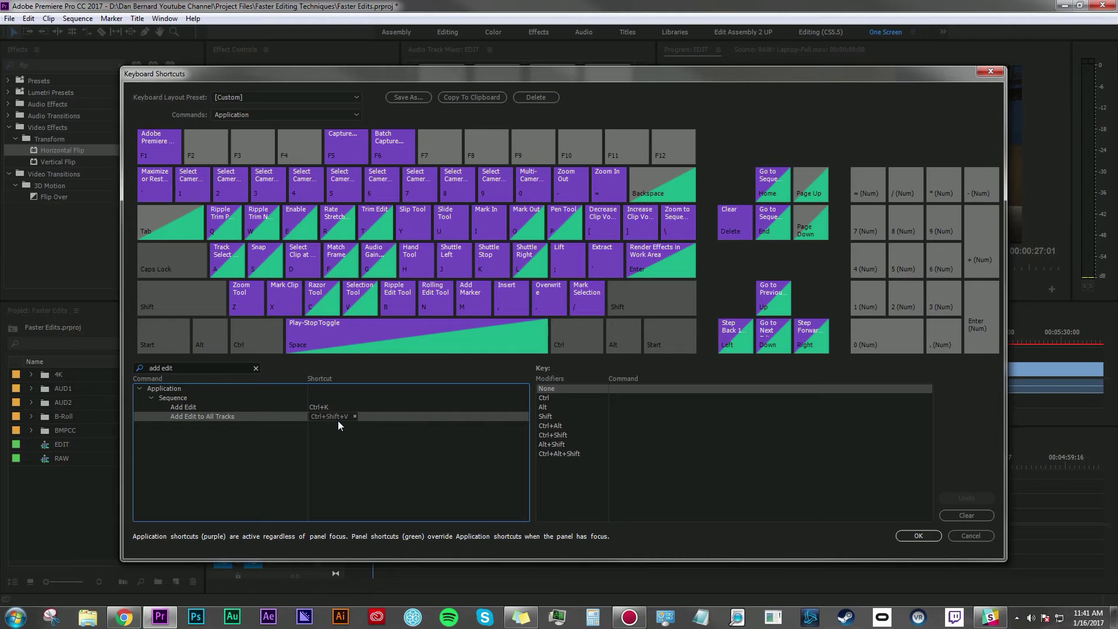
{"action": "left_click", "coordinate": [917, 537]}
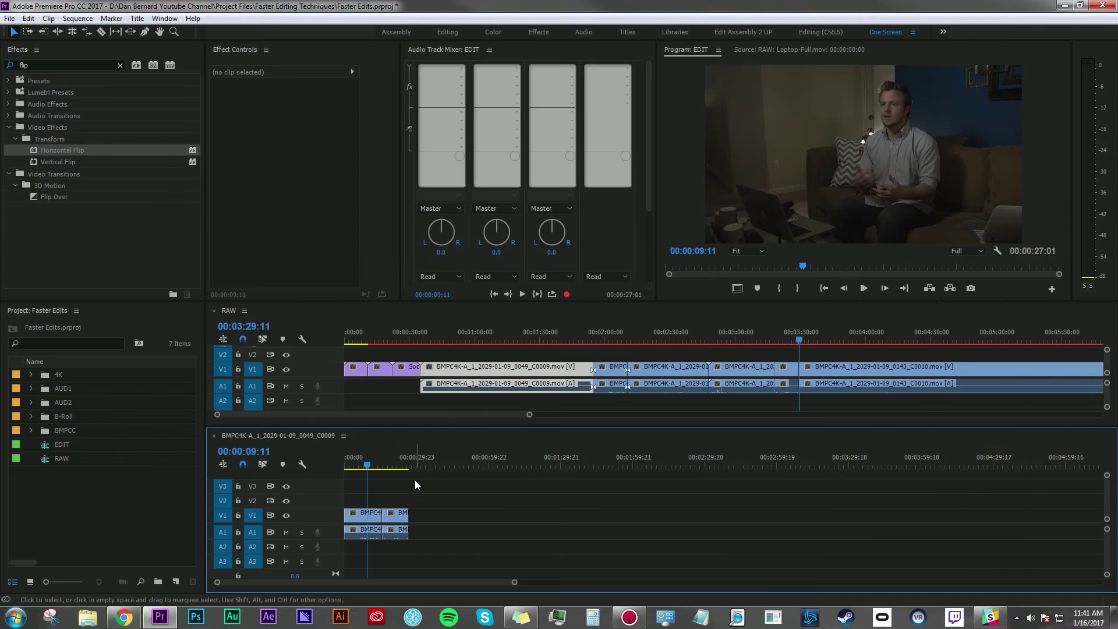
- Open the B-Roll bin from the Project panel in its own floating window
{"action": "left_click", "coordinate": [31, 417]}
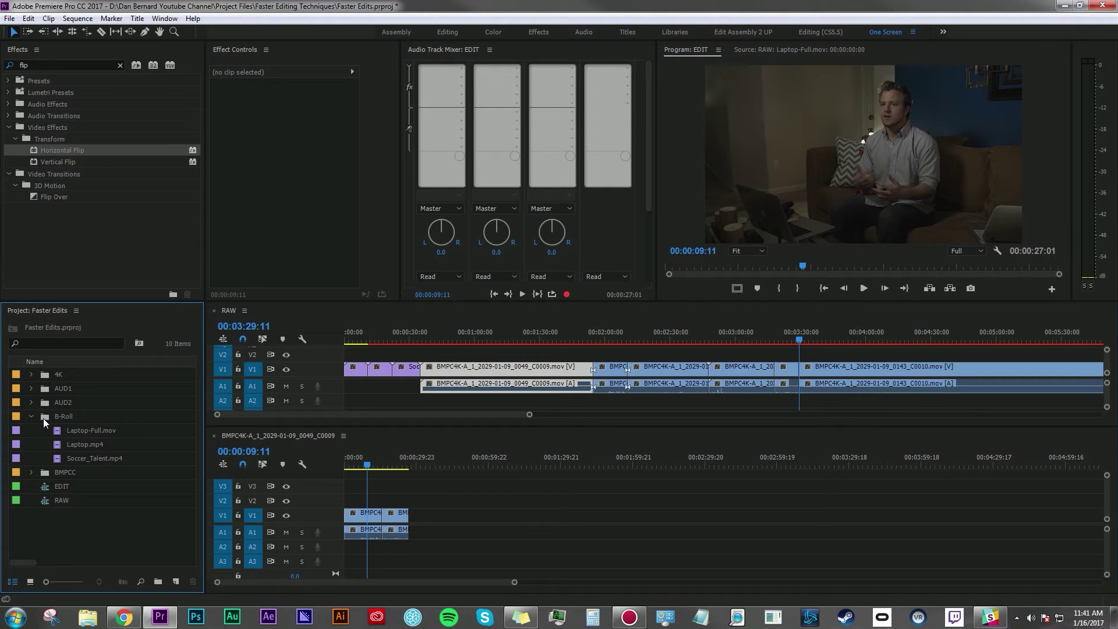
{"action": "left_click", "coordinate": [29, 416]}
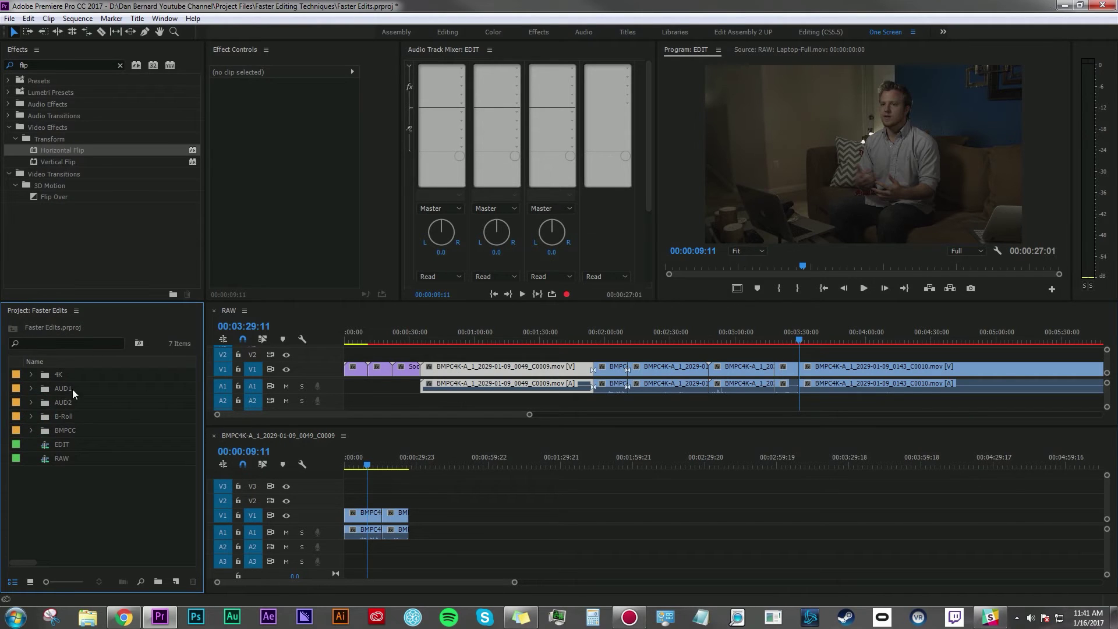
{"action": "left_click", "coordinate": [46, 417]}
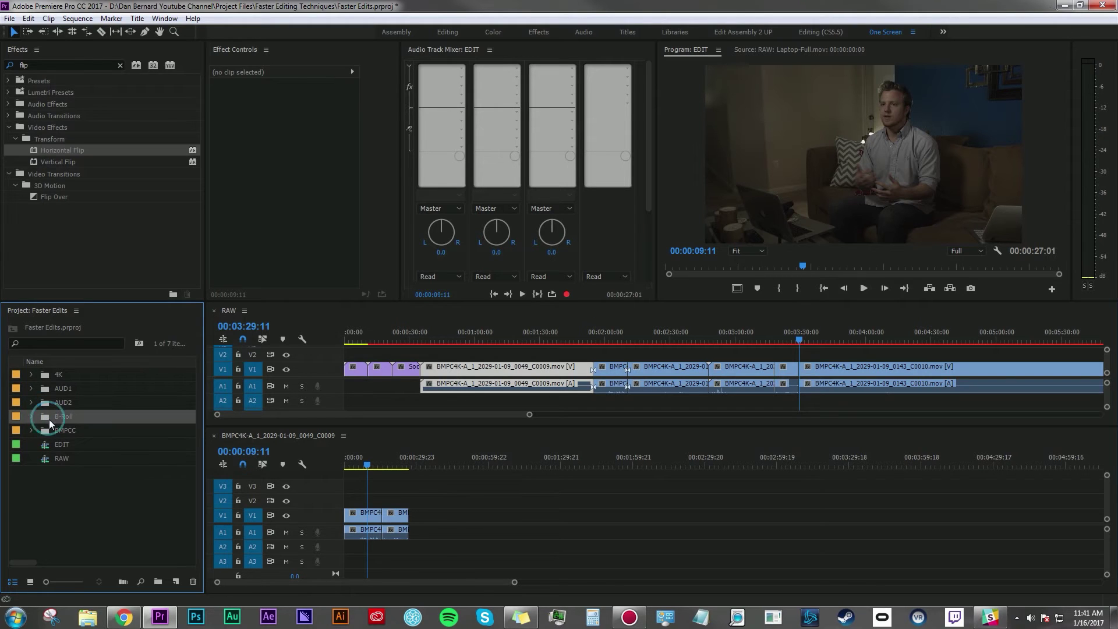
{"action": "double_click", "coordinate": [47, 419]}
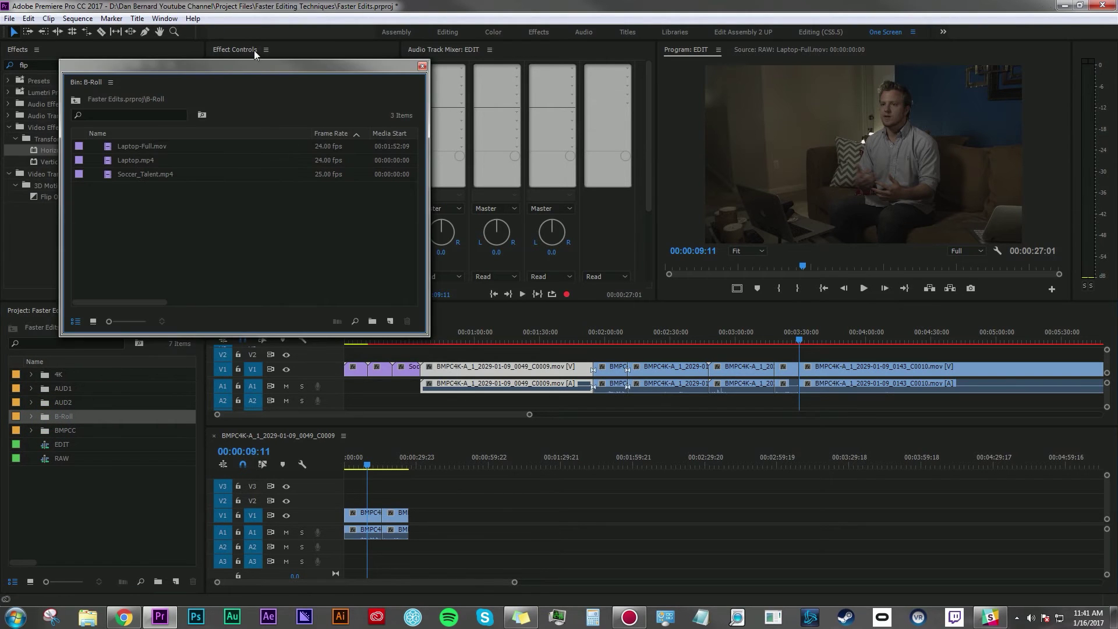
- Move the bin window lower and show its three clips as thumbnails
{"action": "left_click_drag", "start_coordinate": [246, 69], "coordinate": [247, 140]}
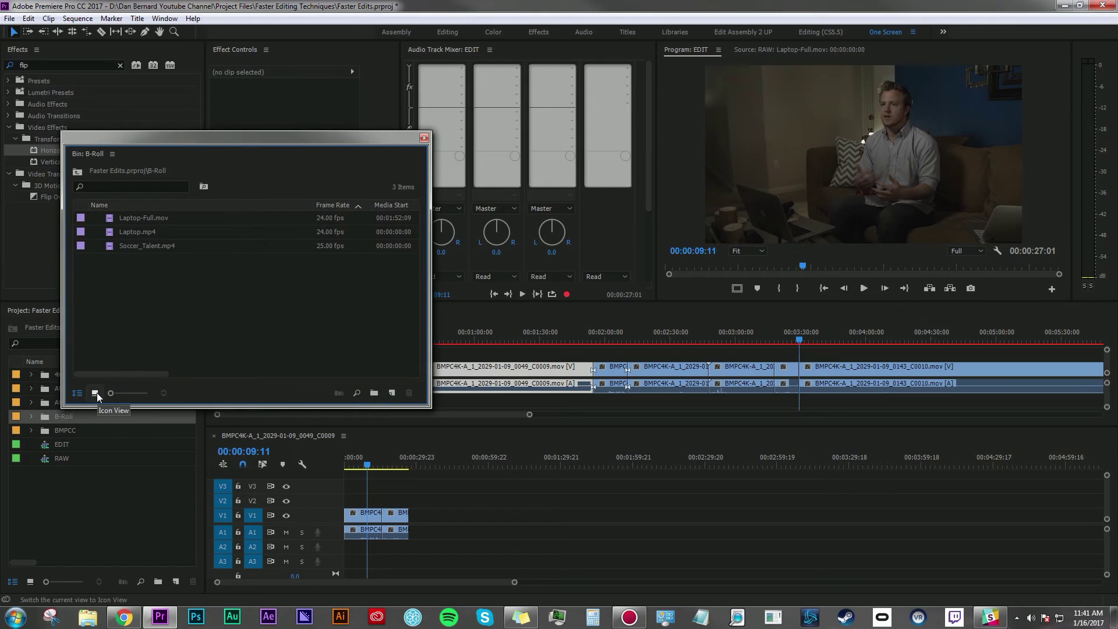
{"action": "left_click", "coordinate": [97, 393]}
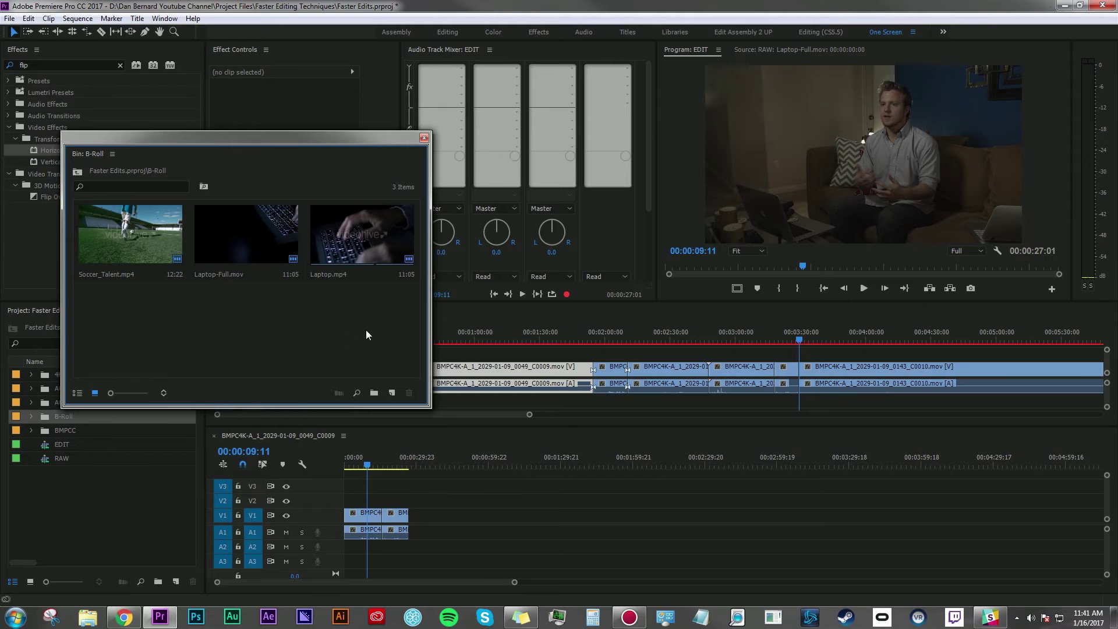
{"action": "left_click", "coordinate": [239, 341]}
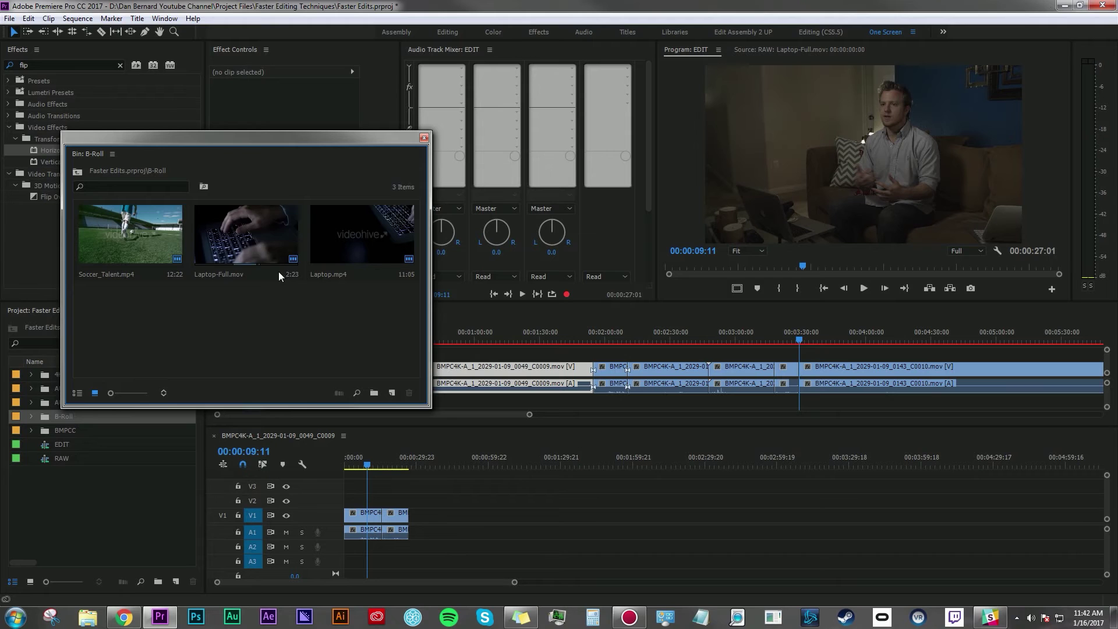
- Drop Laptop-Full.mov onto V2 above the interview and move the playhead onto it
{"action": "left_click", "coordinate": [247, 234]}
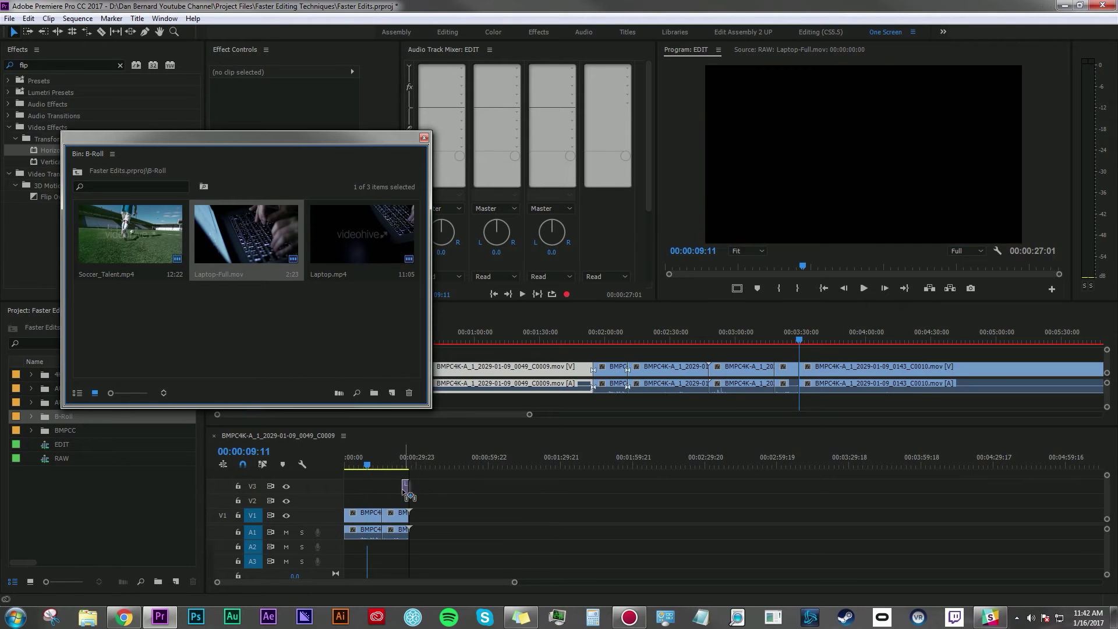
{"action": "left_click_drag", "start_coordinate": [246, 234], "coordinate": [388, 505]}
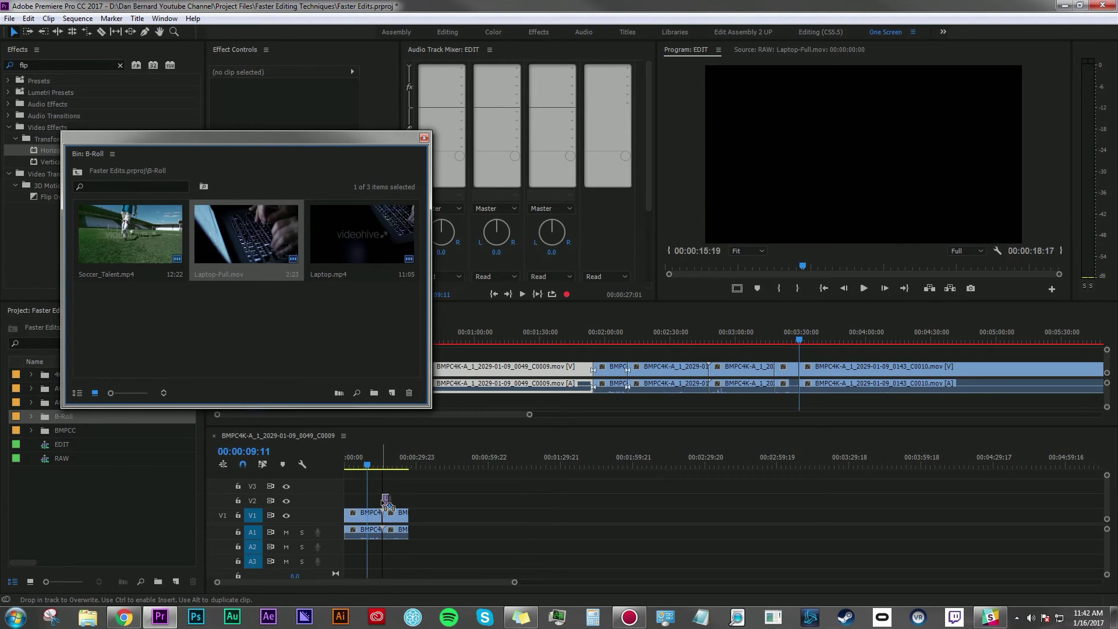
{"action": "left_click_drag", "start_coordinate": [389, 506], "coordinate": [386, 498]}
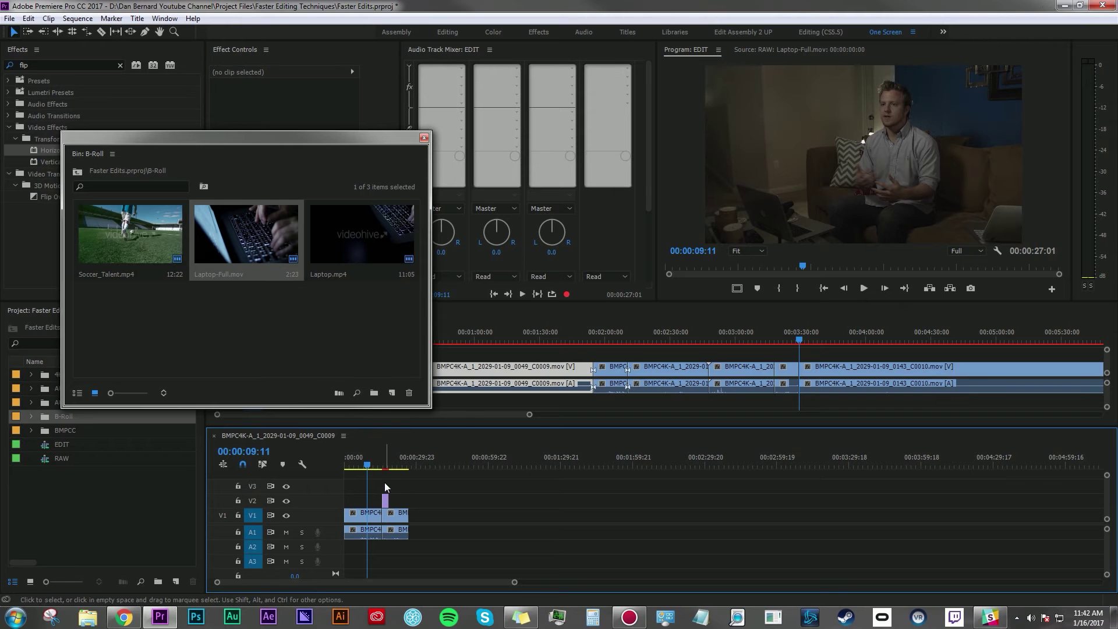
{"action": "left_click_drag", "start_coordinate": [376, 469], "coordinate": [388, 469]}
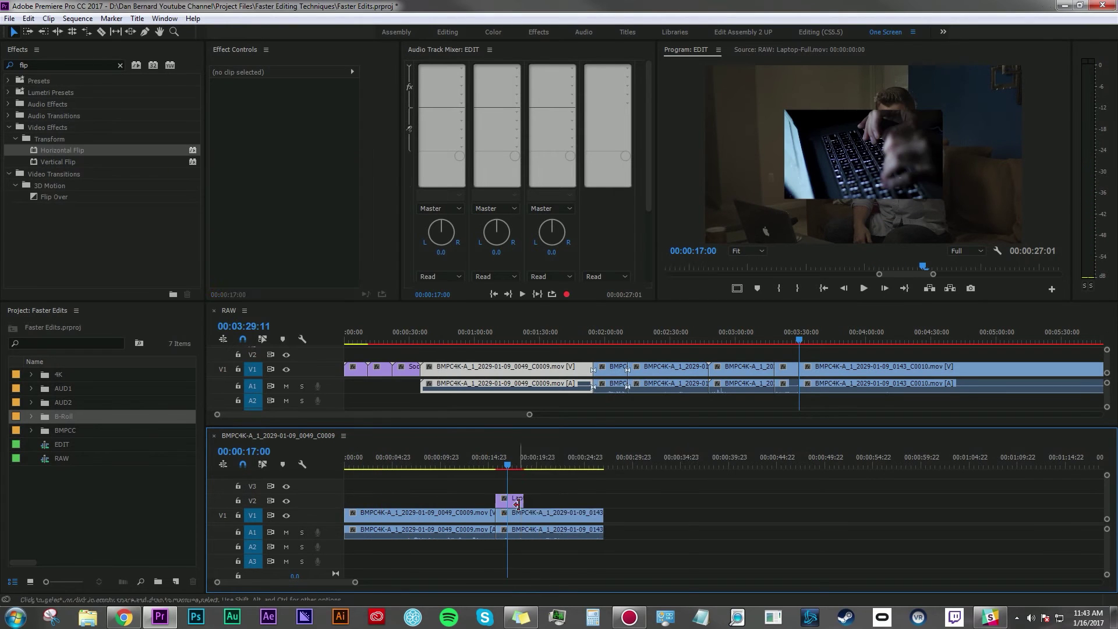
- Scale the laptop clip with Set to Frame Size and scrub through the B-roll cut to review it
{"action": "right_click", "coordinate": [519, 504]}
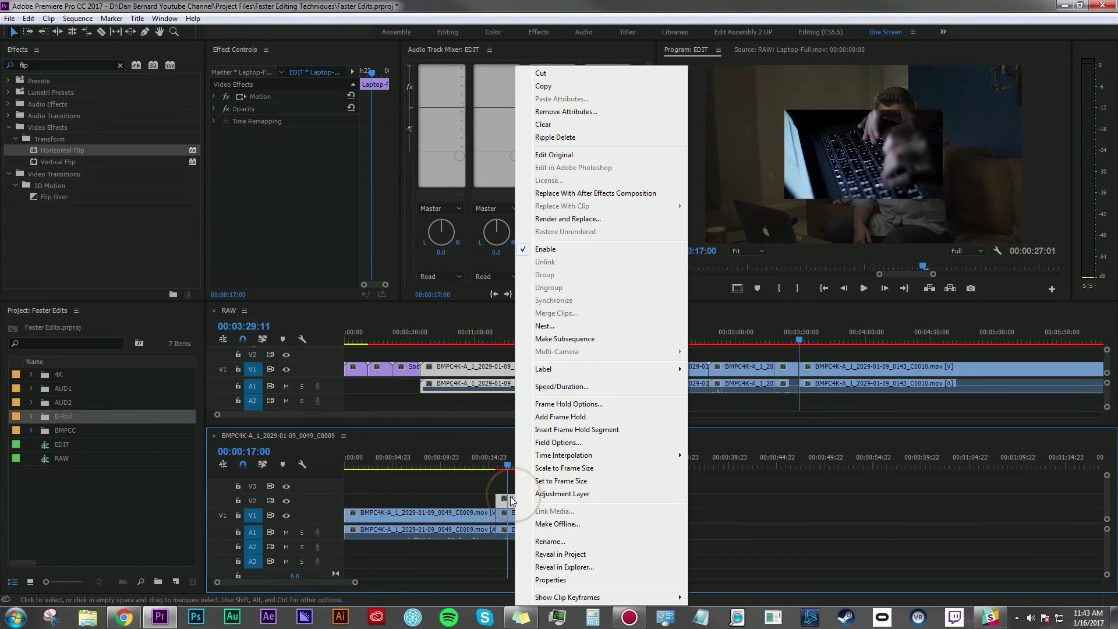
{"action": "left_click", "coordinate": [579, 481]}
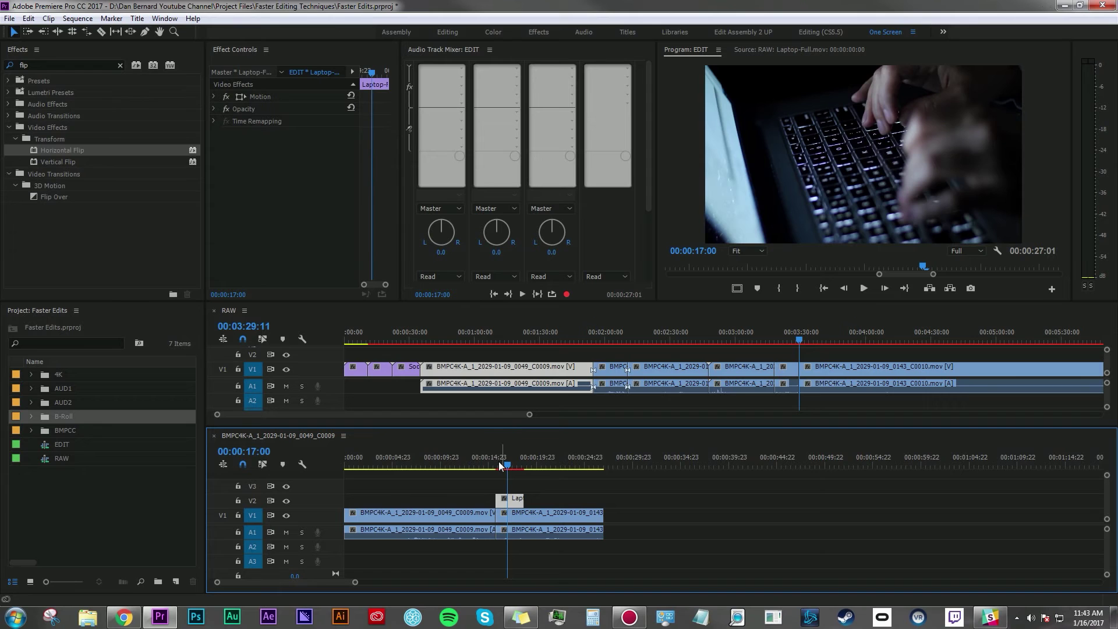
{"action": "left_click", "coordinate": [481, 459]}
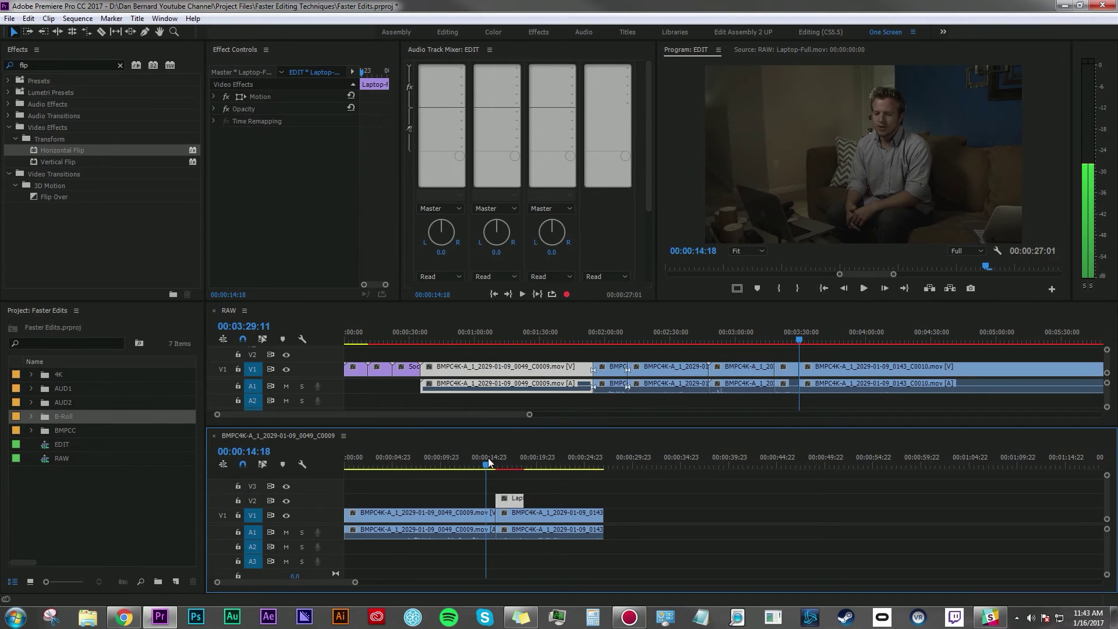
{"action": "left_click_drag", "start_coordinate": [490, 464], "coordinate": [543, 476]}
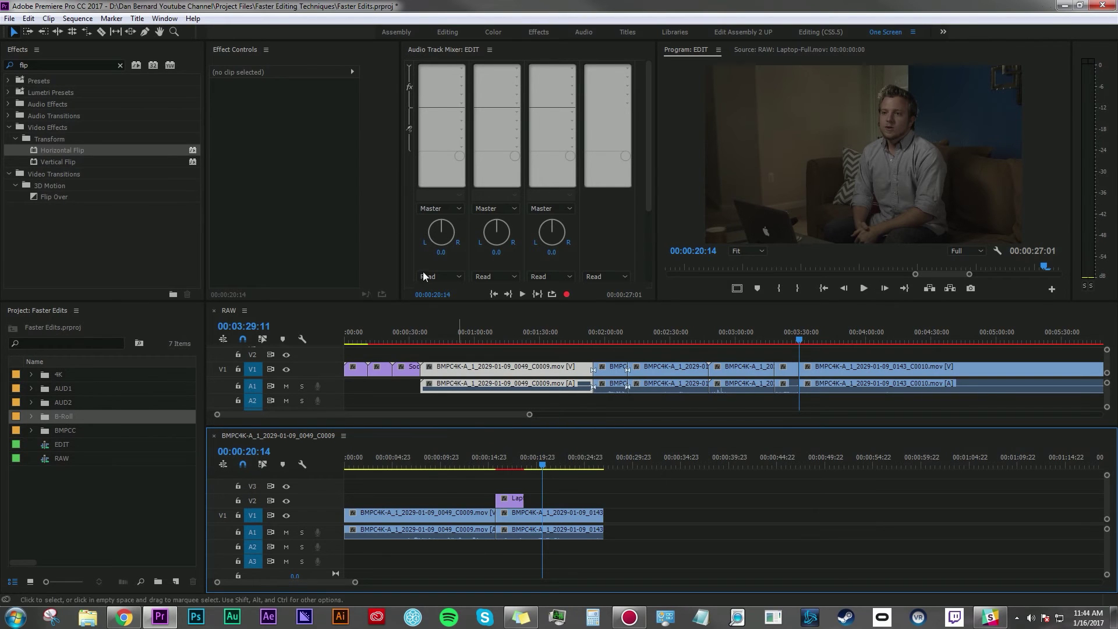
{"action": "left_click", "coordinate": [30, 19]}
{"action": "mouse_move", "coordinate": [57, 364]}
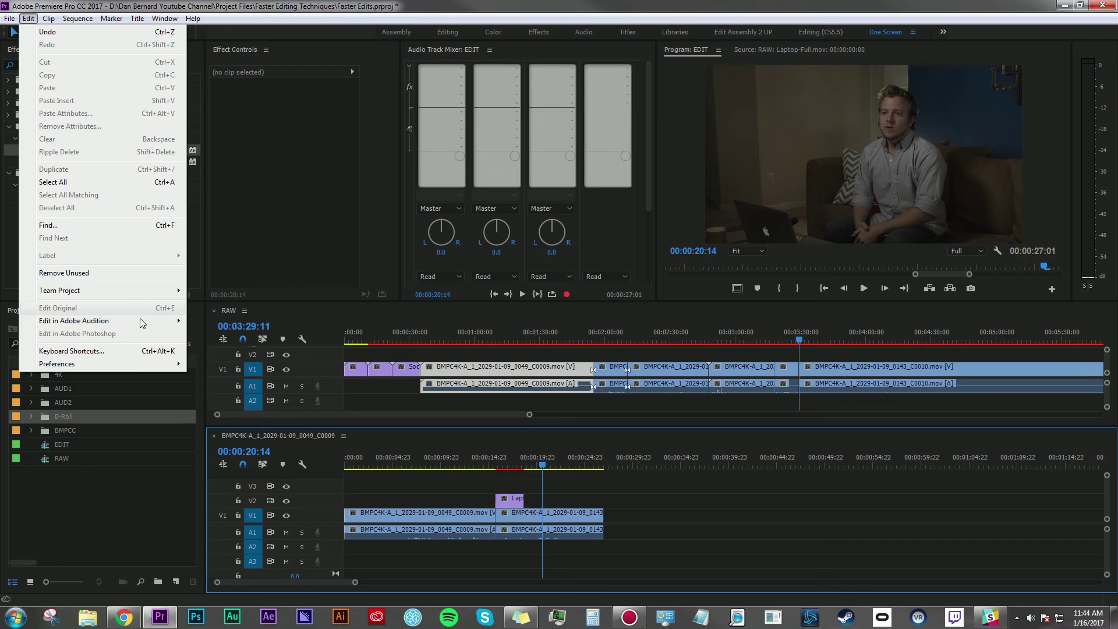
- Open the Media preferences, then switch to the Memory preferences
{"action": "left_click", "coordinate": [216, 492]}
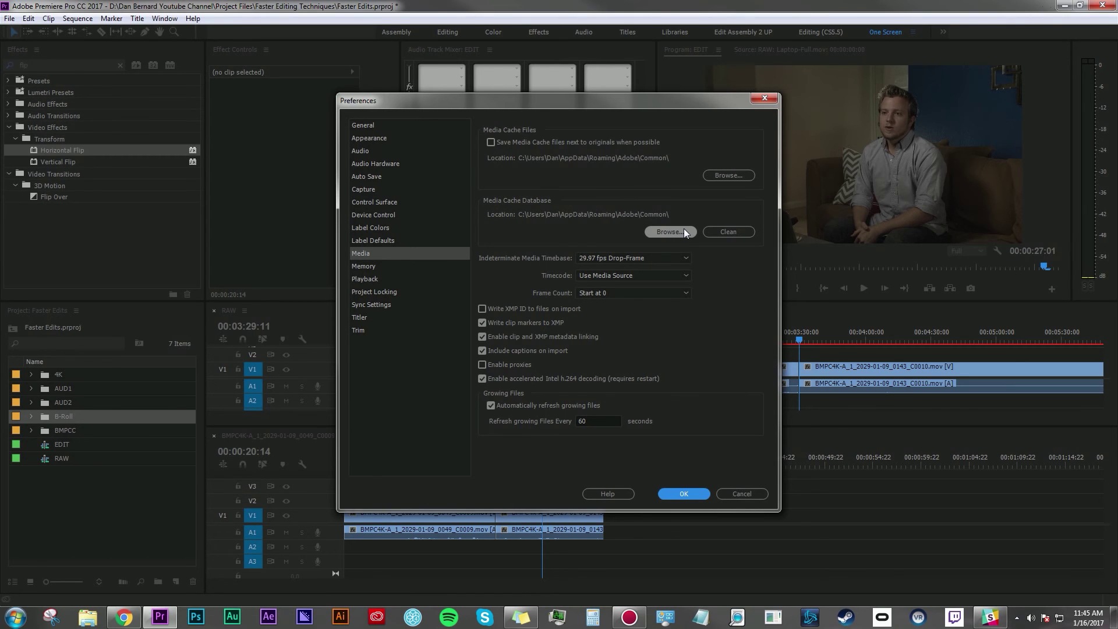
{"action": "left_click", "coordinate": [385, 266]}
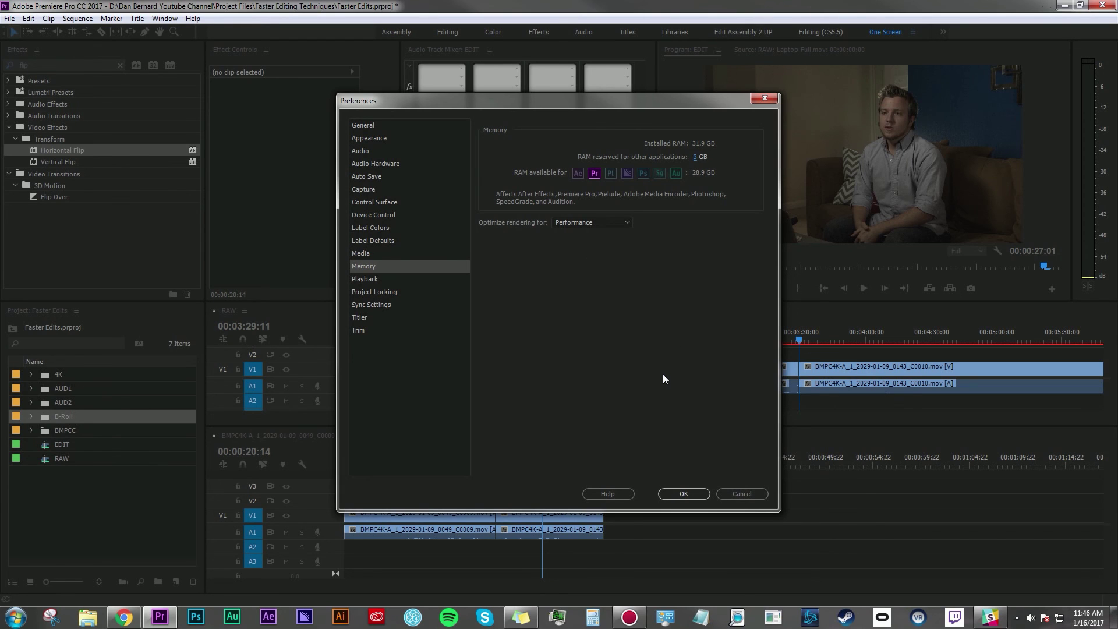
- Close the Preferences dialog with 3 GB left reserved for other applications
{"action": "key", "text": "Escape"}
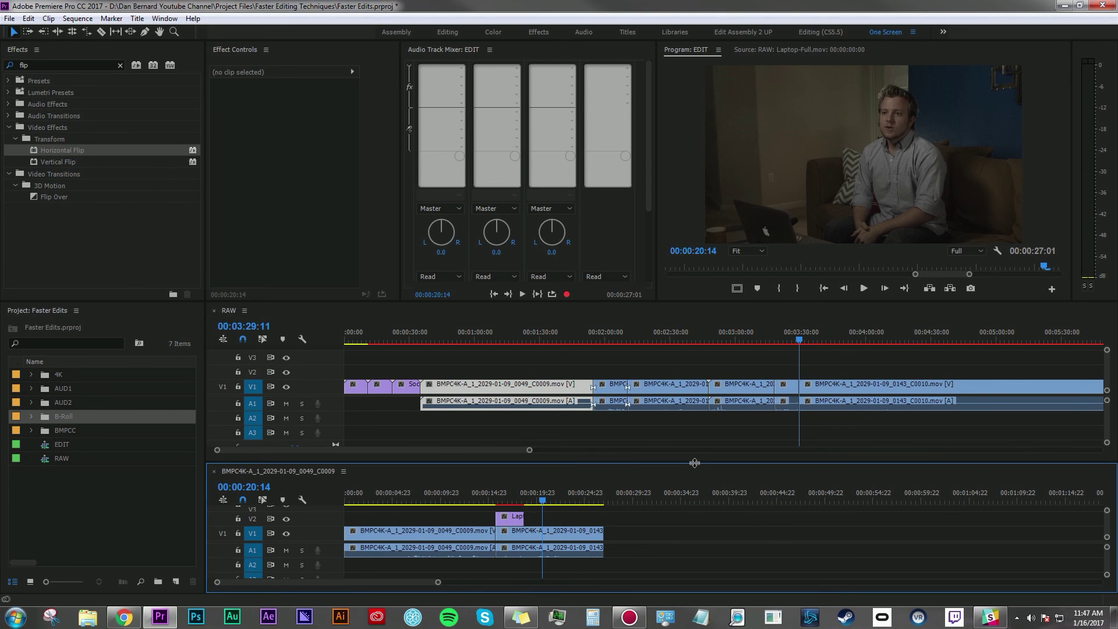